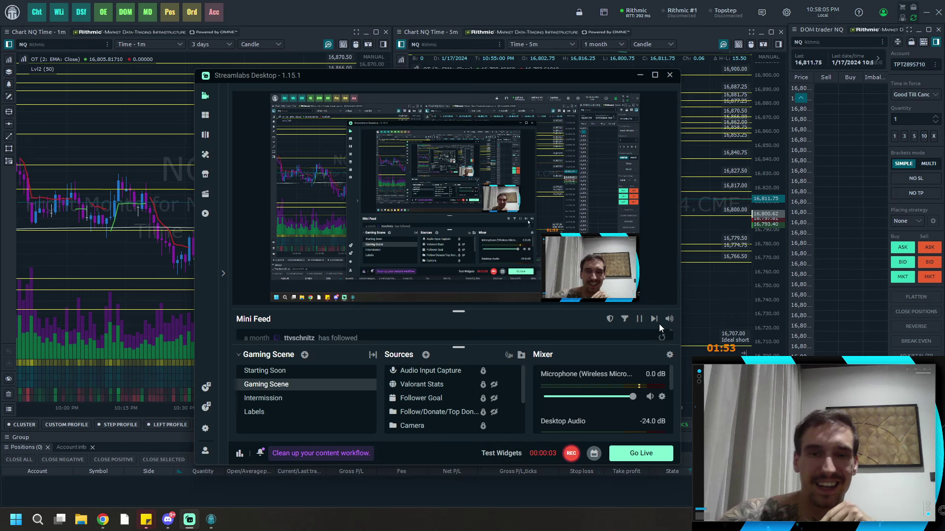
# Step: Hide the Streamlabs window, check account info, and pan the 5-minute NQ chart to the latest bars
pyautogui.hotkey('alt', 'Tab')
pyautogui.scroll(-2, 277, 247)
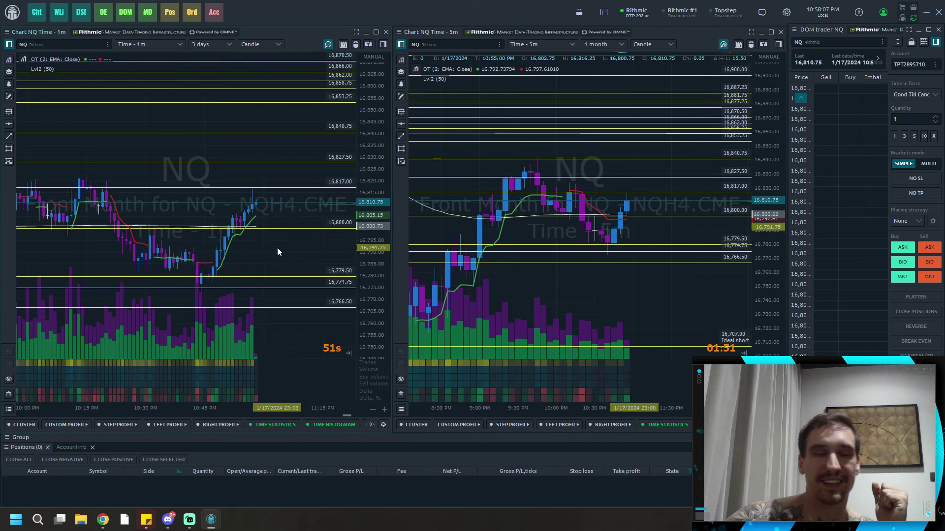
pyautogui.click(215, 11)
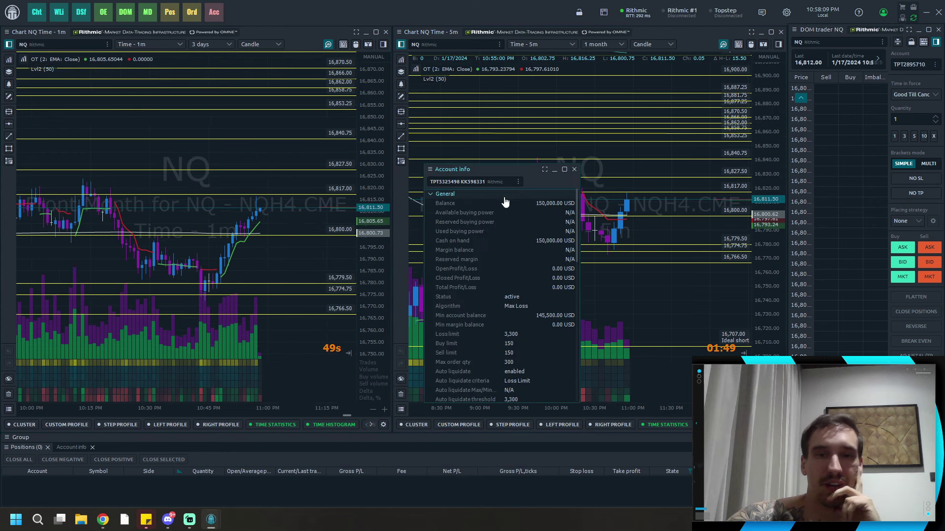
pyautogui.click(575, 171)
pyautogui.scroll(-3, 292, 241)
pyautogui.scroll(-2, 299, 241)
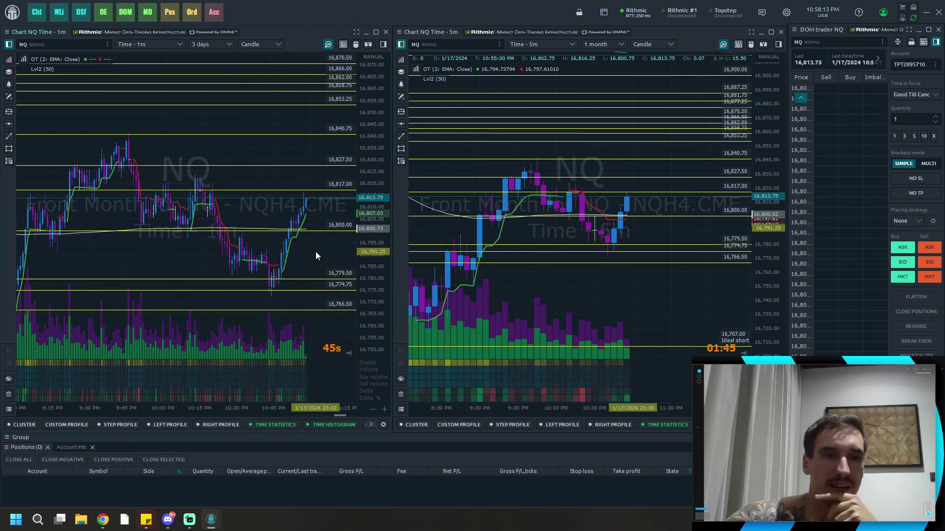
pyautogui.scroll(2, 315, 252)
pyautogui.scroll(2, 274, 251)
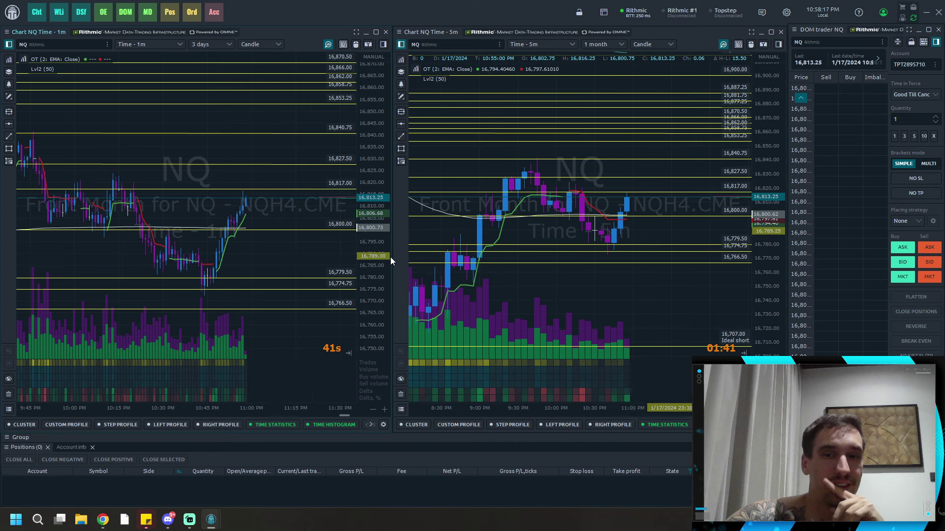
pyautogui.scroll(-2, 623, 292)
pyautogui.scroll(-2, 620, 226)
pyautogui.scroll(-2, 607, 209)
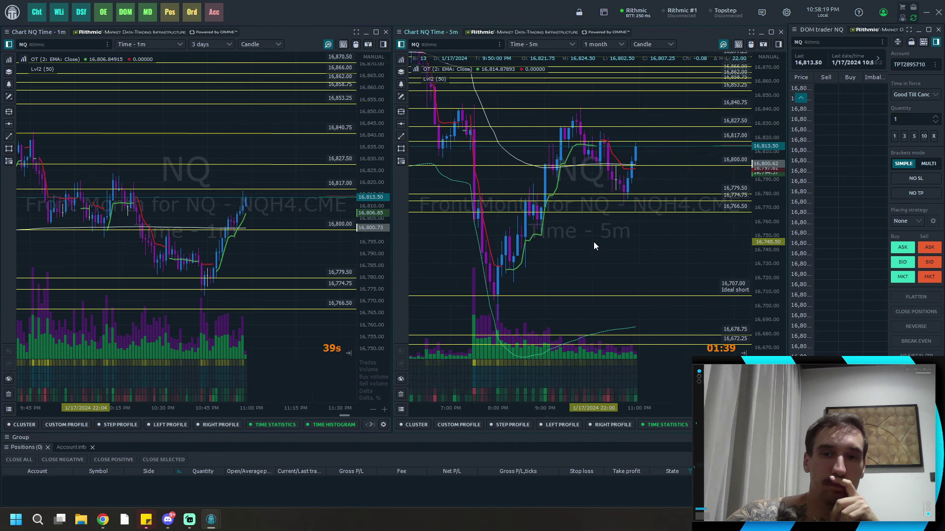
pyautogui.scroll(2, 593, 242)
pyautogui.scroll(2, 583, 266)
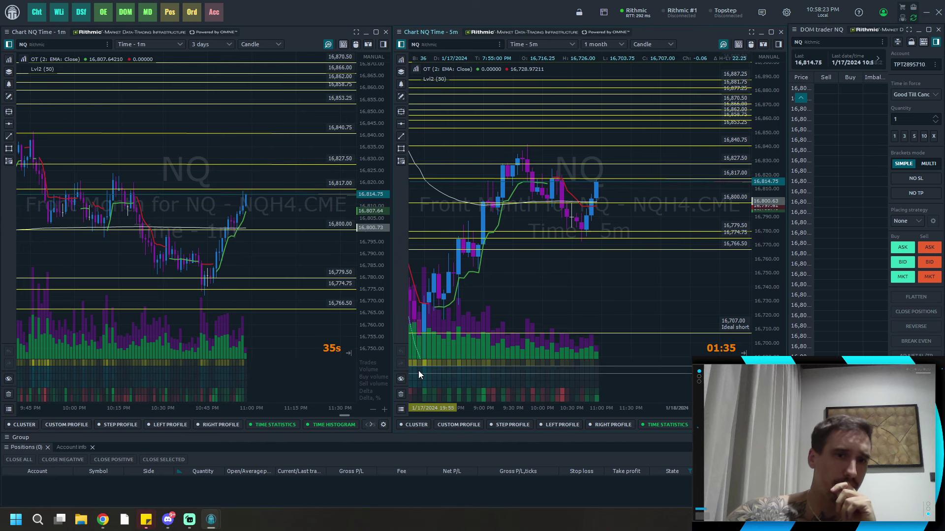
pyautogui.scroll(-2, 289, 264)
pyautogui.scroll(-2, 298, 272)
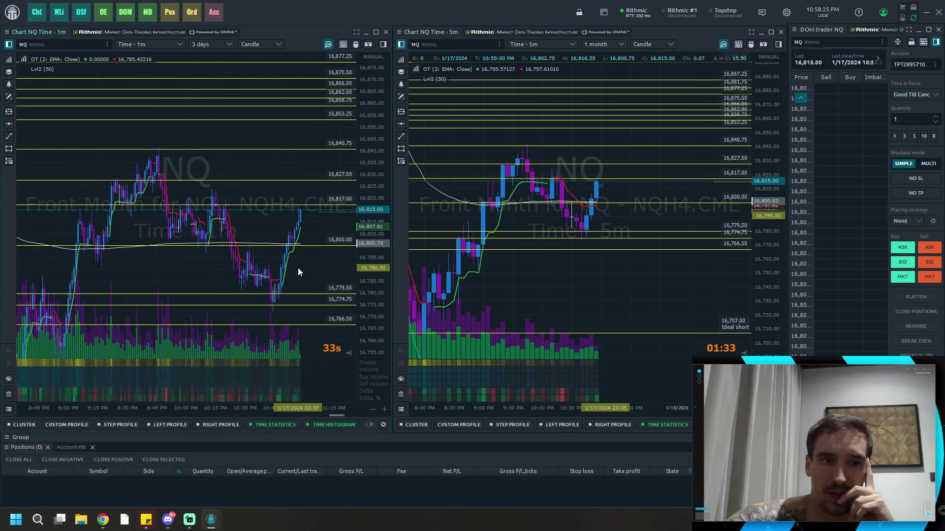
pyautogui.scroll(2, 297, 267)
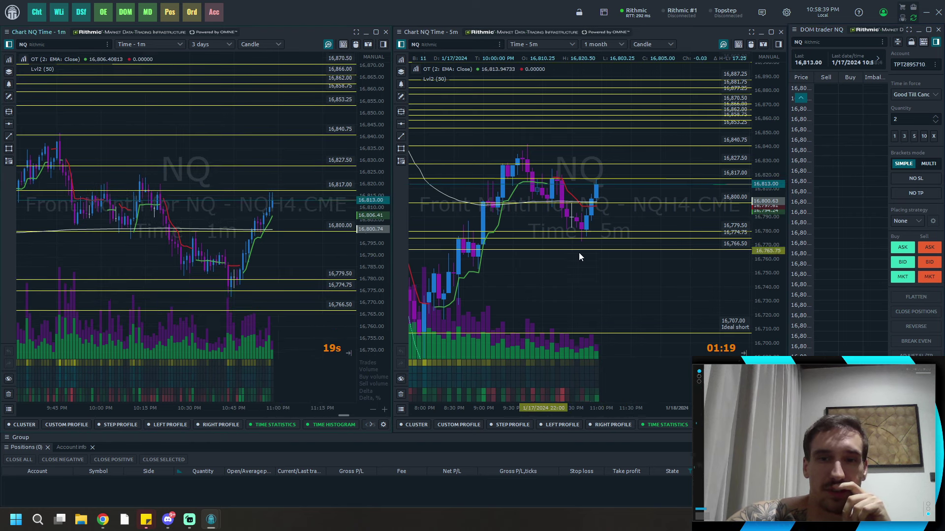
pyautogui.scroll(-3, 583, 251)
pyautogui.scroll(-3, 628, 221)
pyautogui.scroll(-2, 649, 281)
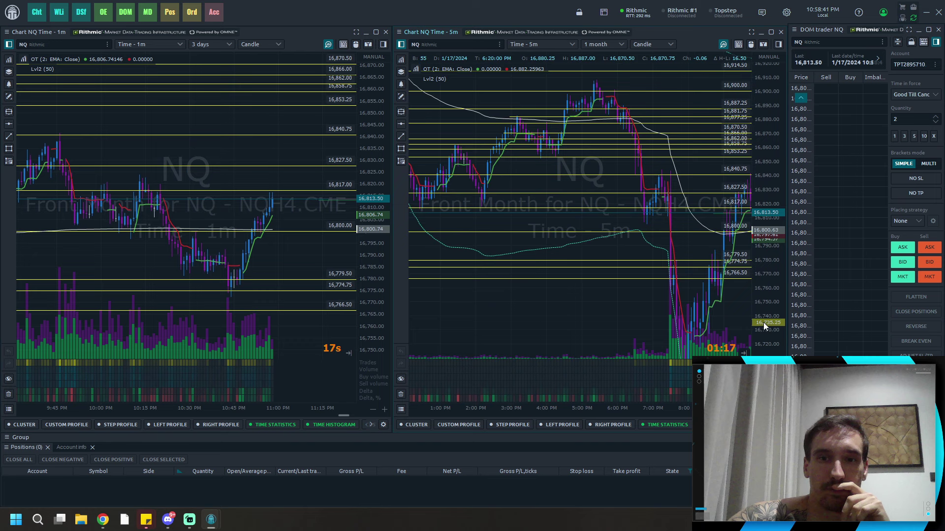
pyautogui.moveTo(738, 317); pyautogui.dragTo(609, 286)
pyautogui.scroll(-2, 610, 286)
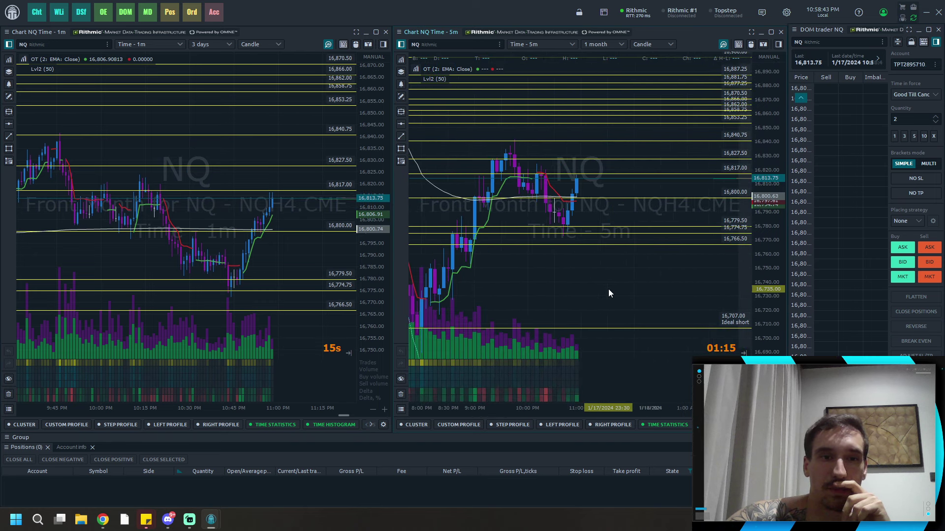
pyautogui.scroll(-2, 598, 288)
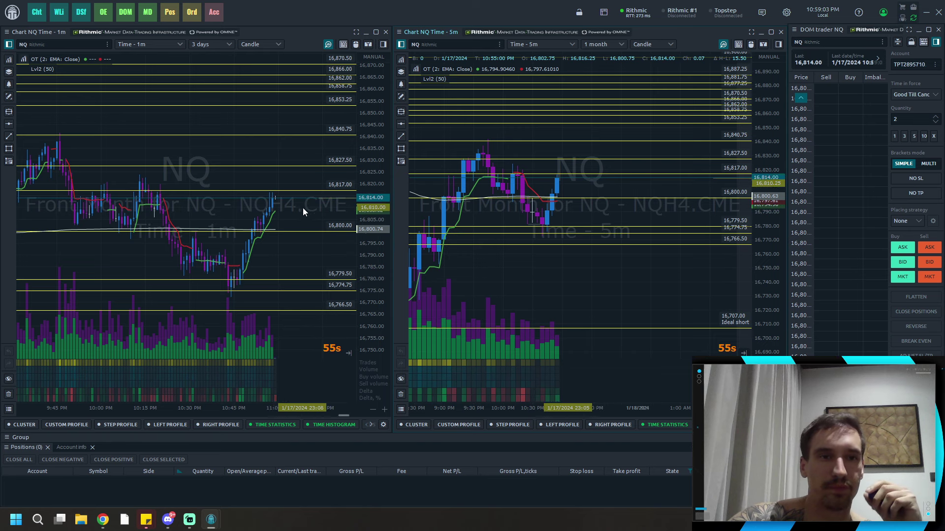
# Step: In a new Chrome tab, search 'takeprofit trader' and open the TakeProfitTrader website
pyautogui.click(103, 520)
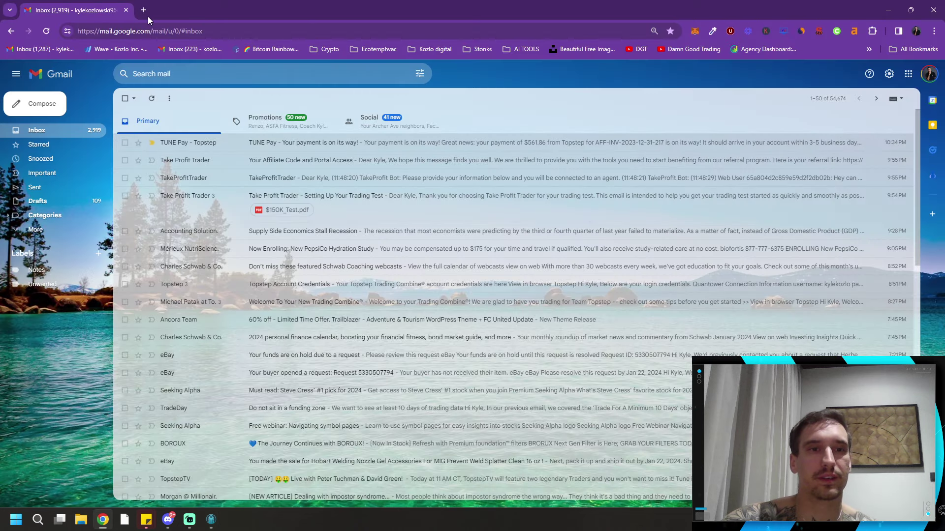
pyautogui.click(143, 9)
pyautogui.write('take')
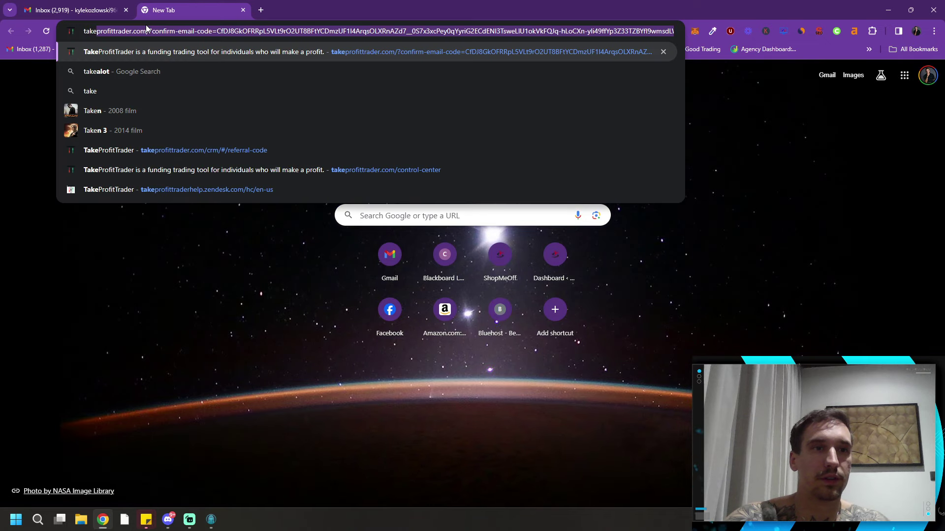
pyautogui.write('profit trader')
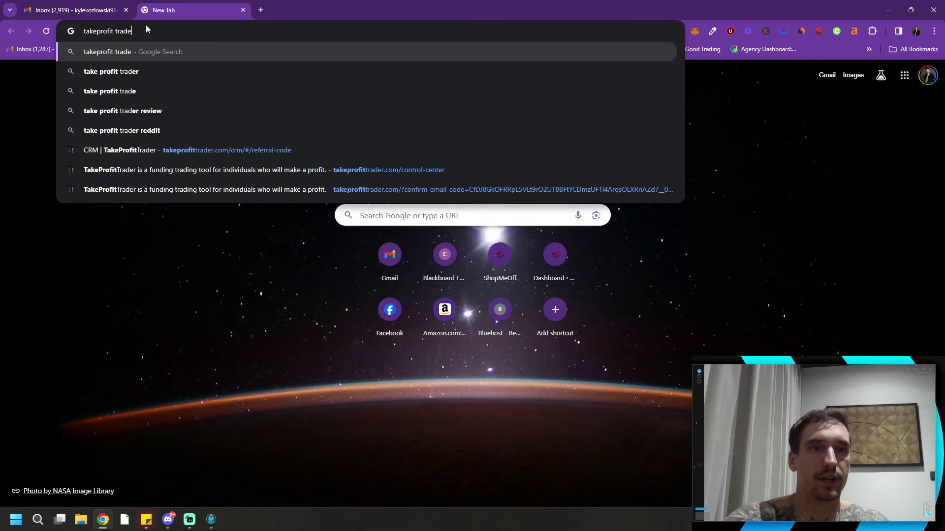
pyautogui.press('Return')
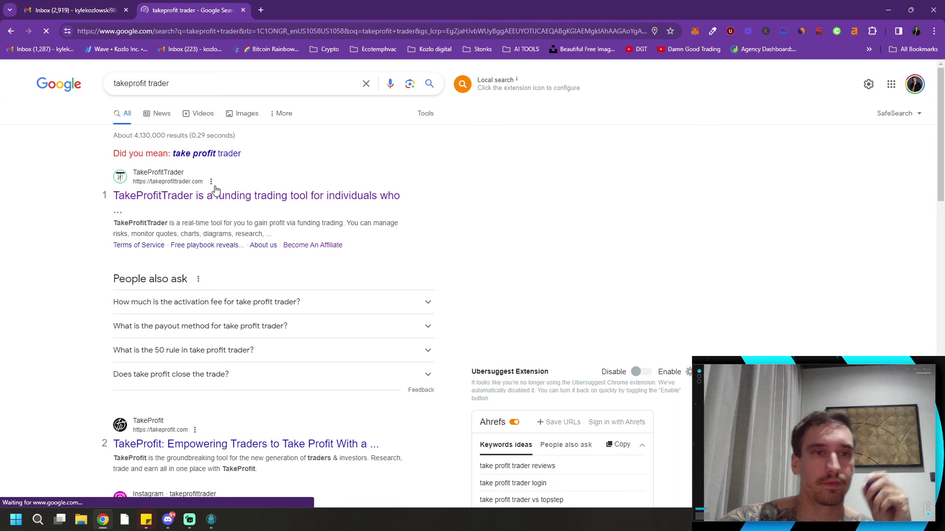
pyautogui.click(228, 197)
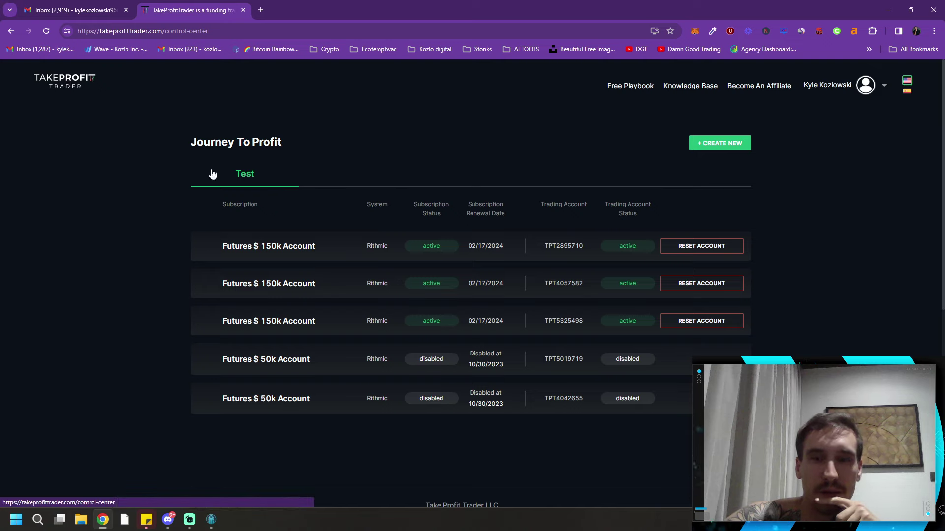
pyautogui.moveTo(373, 325)
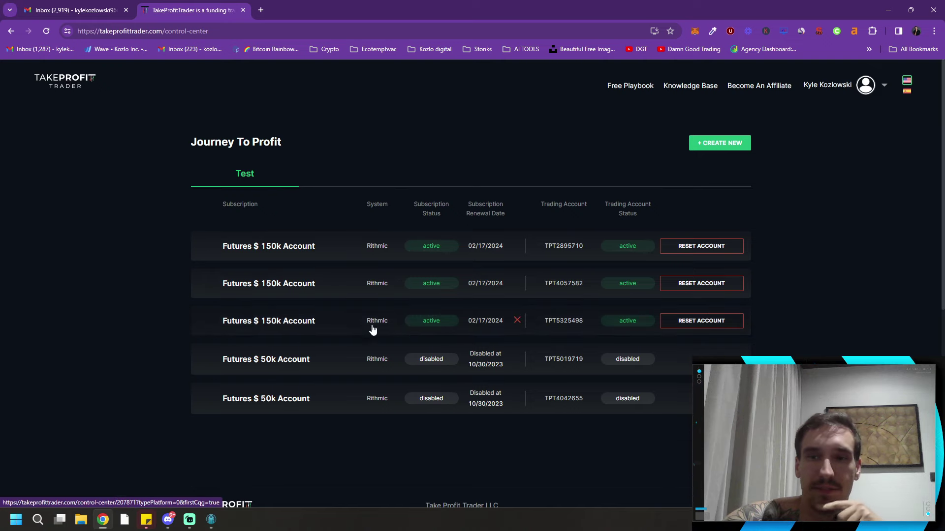
# Step: Sign out of TakeProfitTrader and view the $150k futures plan's parameters
pyautogui.click(868, 85)
pyautogui.click(817, 175)
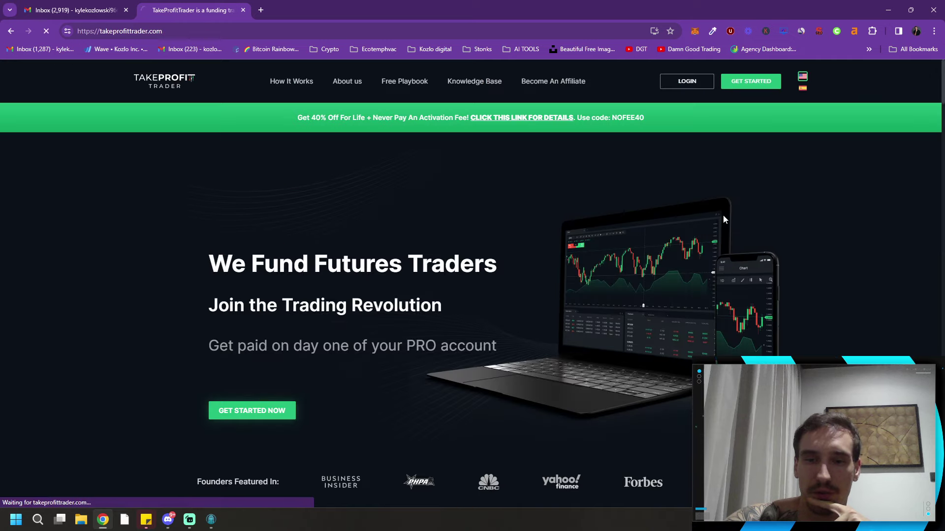
pyautogui.scroll(-5, 484, 295)
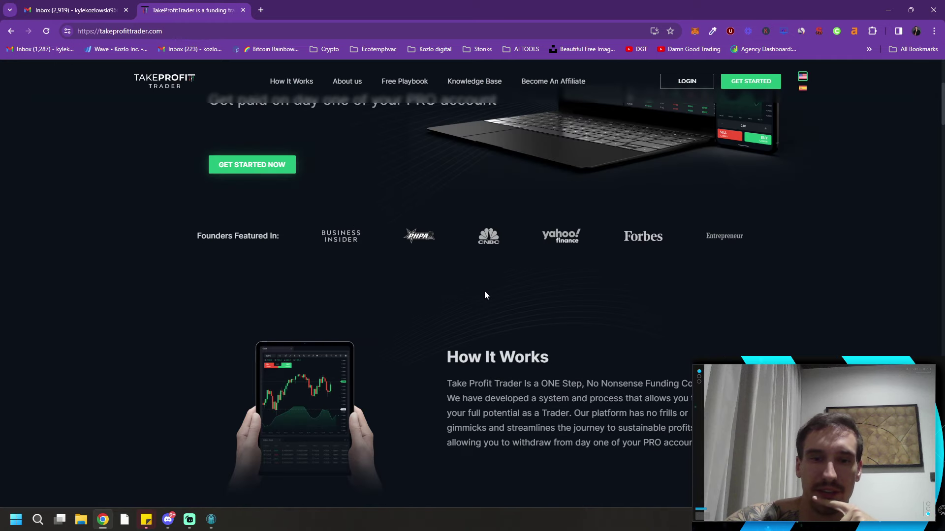
pyautogui.scroll(5, 485, 295)
pyautogui.scroll(-5, 471, 303)
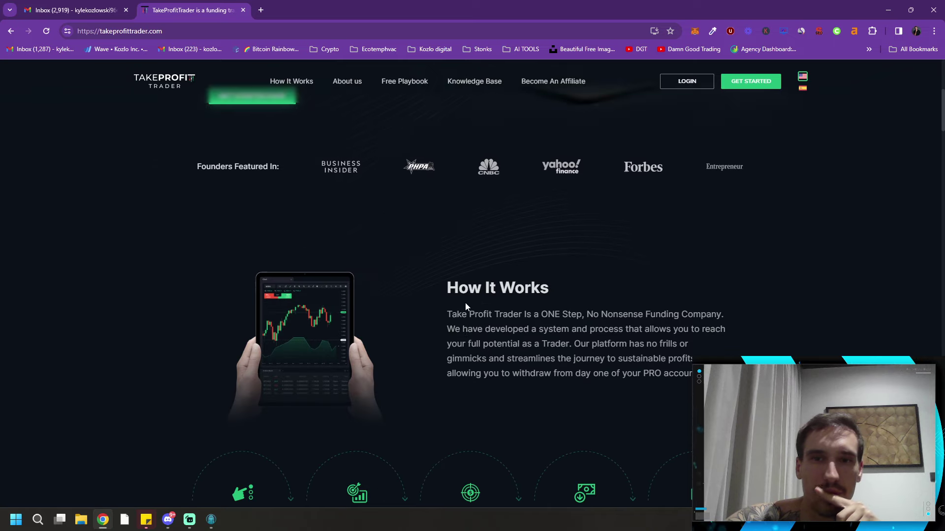
pyautogui.scroll(-4, 471, 302)
pyautogui.scroll(4, 471, 302)
pyautogui.scroll(5, 466, 266)
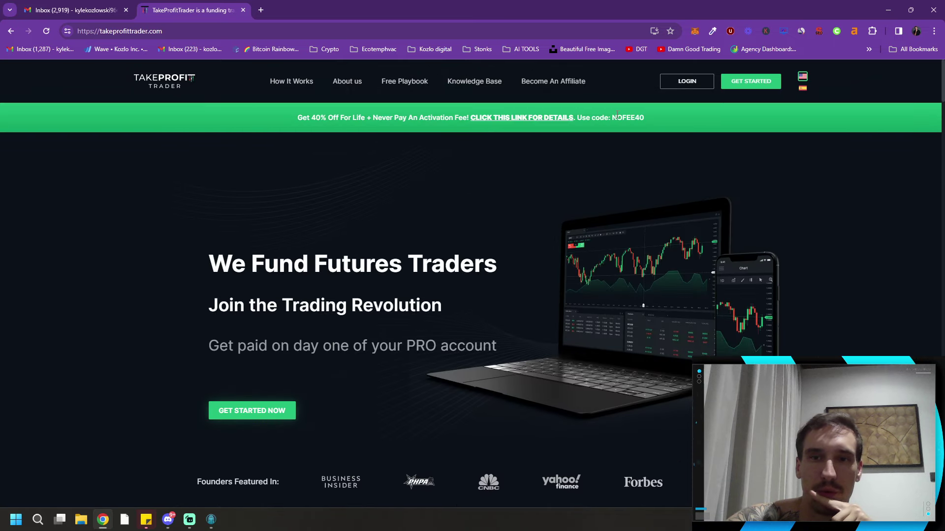
pyautogui.scroll(-8, 509, 351)
pyautogui.scroll(-6, 510, 352)
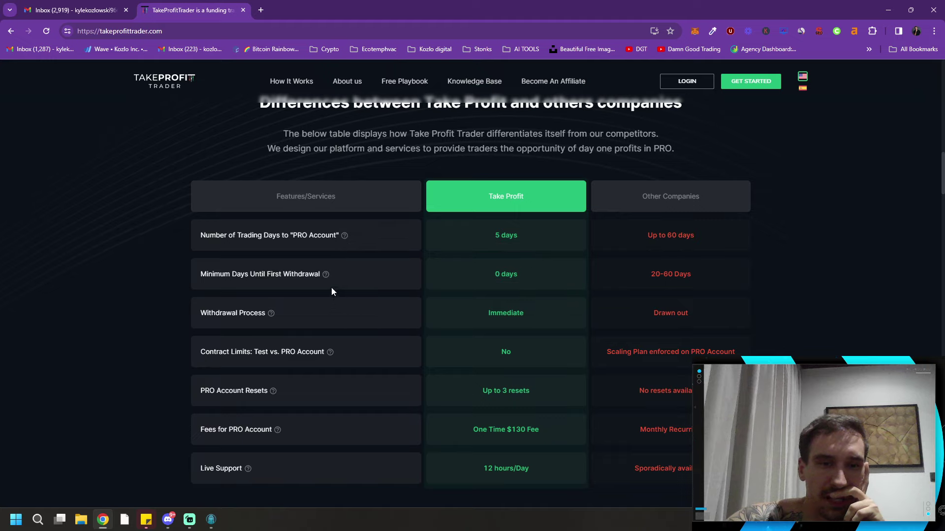
pyautogui.moveTo(326, 274)
pyautogui.scroll(-1, 508, 294)
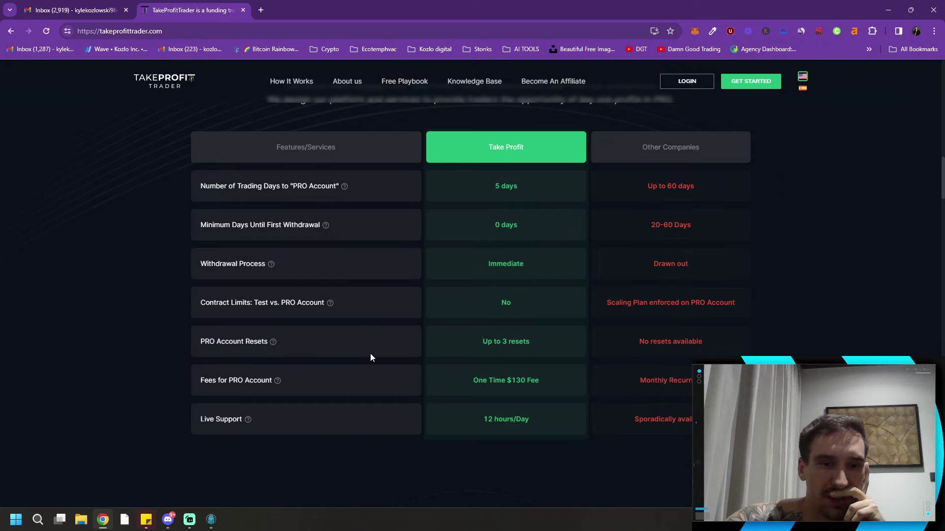
pyautogui.scroll(-1, 389, 358)
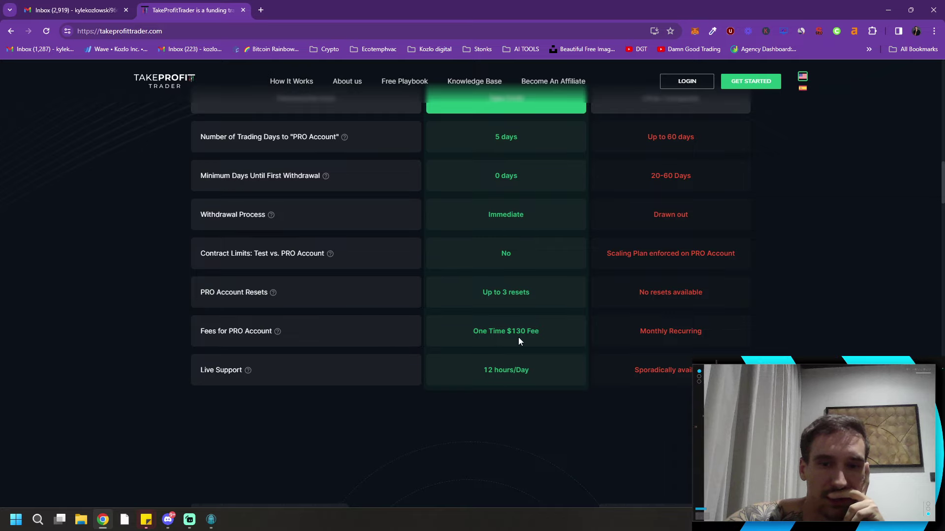
pyautogui.scroll(-4, 527, 344)
pyautogui.scroll(-5, 527, 344)
pyautogui.scroll(-2, 530, 323)
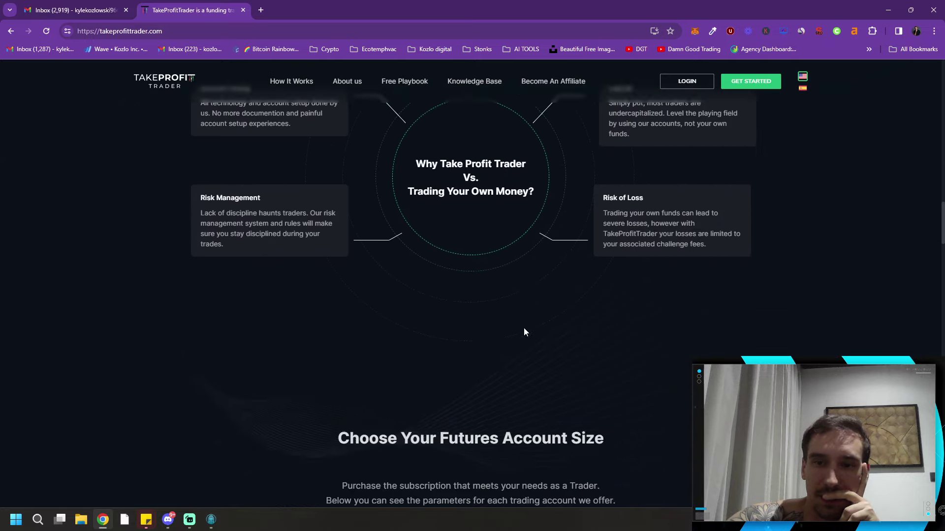
pyautogui.scroll(-5, 525, 332)
pyautogui.click(307, 390)
pyautogui.scroll(-3, 556, 287)
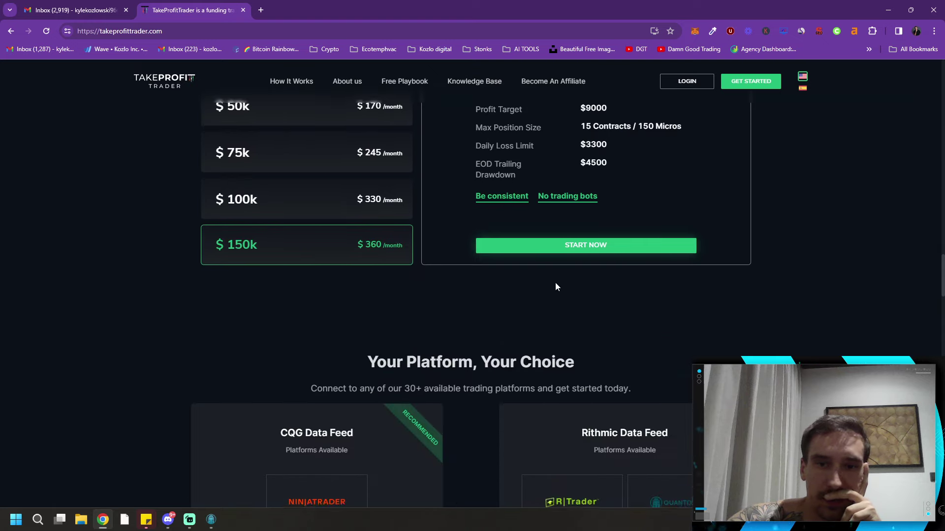
pyautogui.scroll(2, 557, 287)
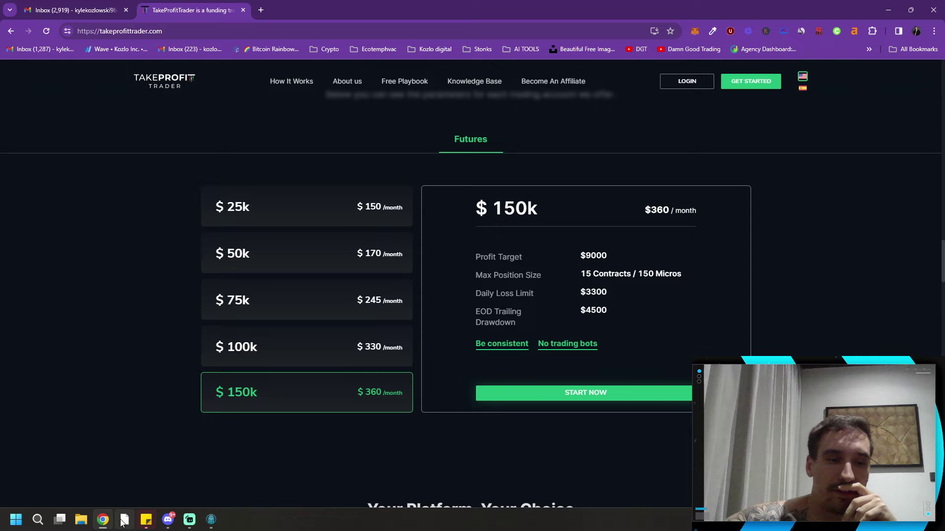
# Step: Back in Quantower, adjust the 1-minute chart's price view and short 2 NQ contracts at market
pyautogui.click(210, 520)
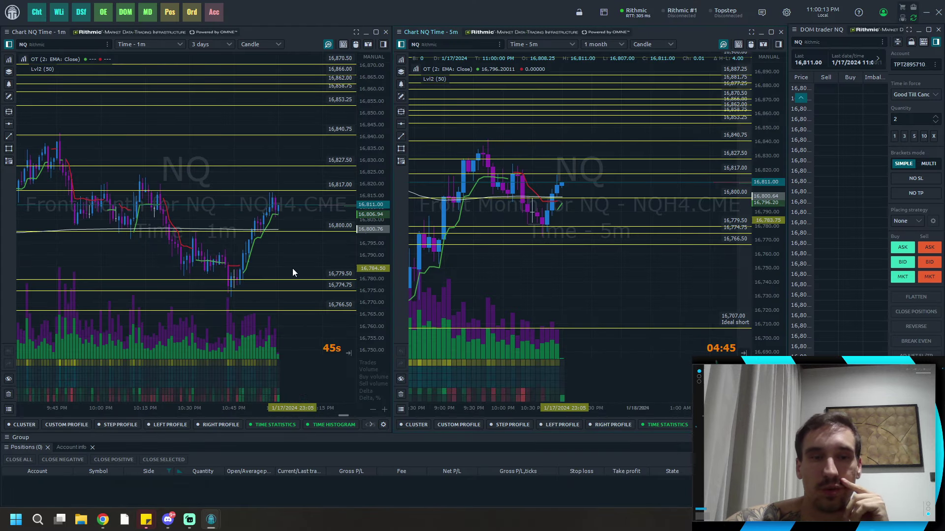
pyautogui.moveTo(294, 264)
pyautogui.mouseDown()
pyautogui.moveTo(291, 279)
pyautogui.moveTo(301, 293)
pyautogui.mouseUp()
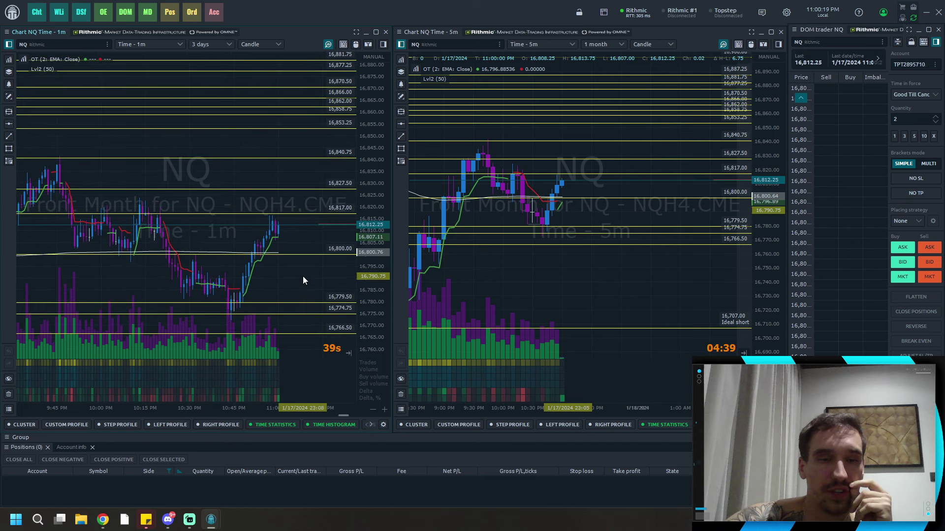
pyautogui.moveTo(303, 277); pyautogui.dragTo(302, 283)
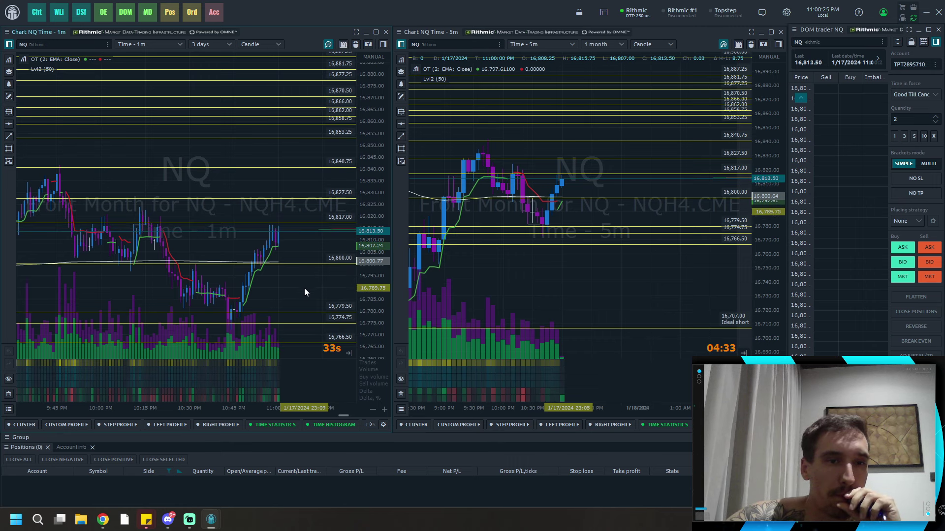
pyautogui.scroll(-2, 611, 240)
pyautogui.scroll(-2, 594, 271)
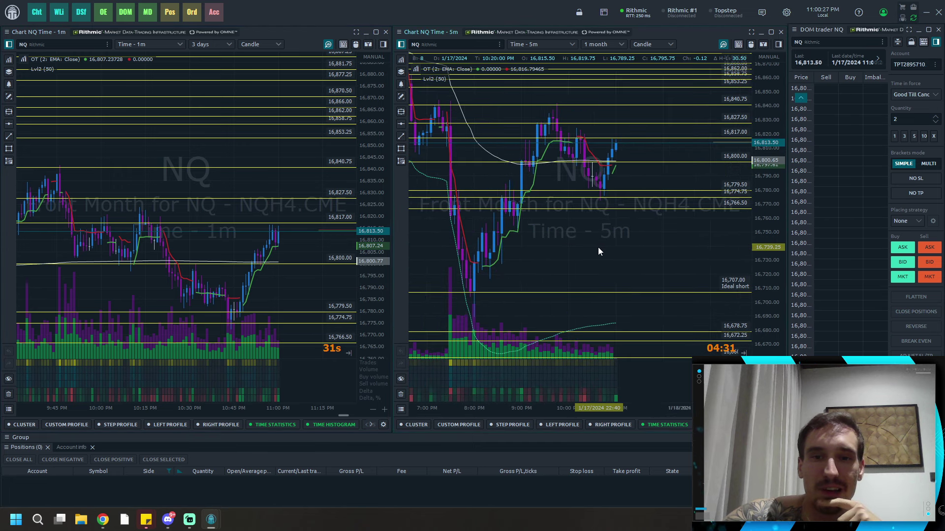
pyautogui.scroll(-2, 598, 248)
pyautogui.scroll(-2, 574, 281)
pyautogui.scroll(-3, 565, 298)
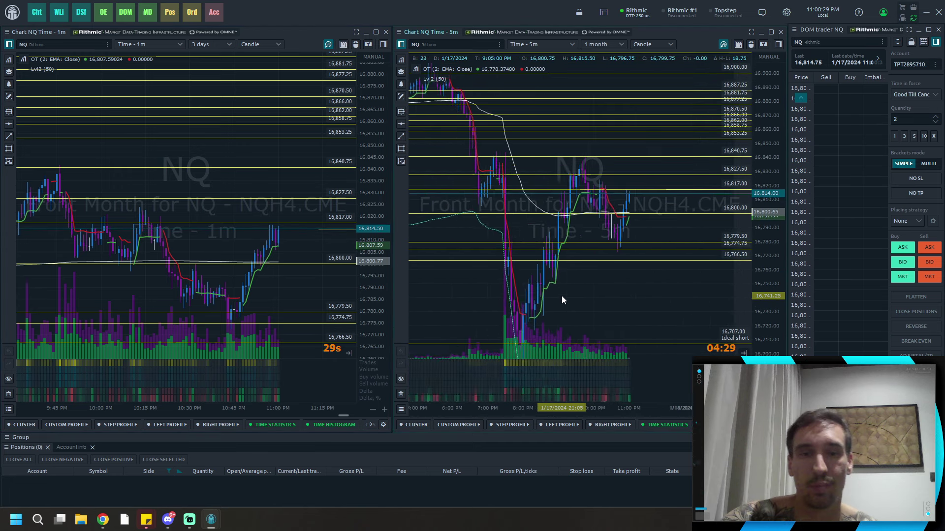
pyautogui.scroll(-2, 583, 292)
pyautogui.scroll(3, 593, 289)
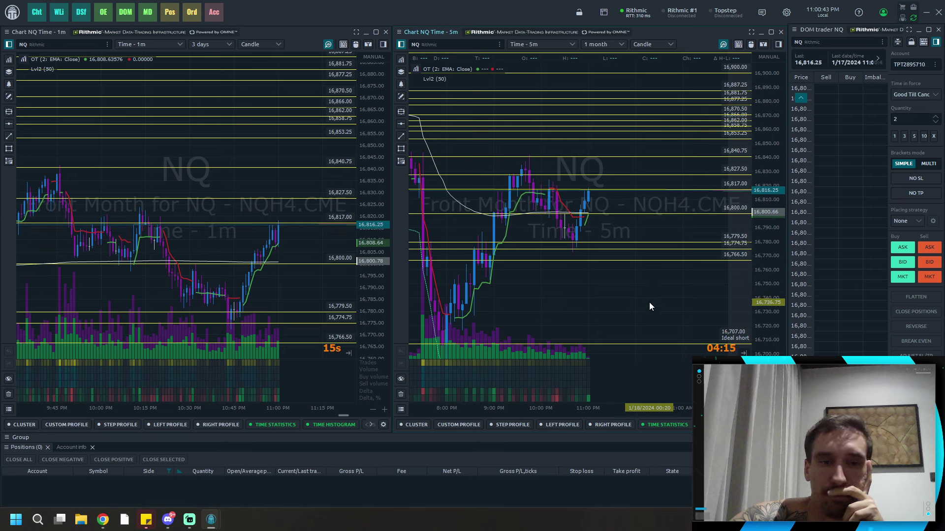
pyautogui.click(929, 277)
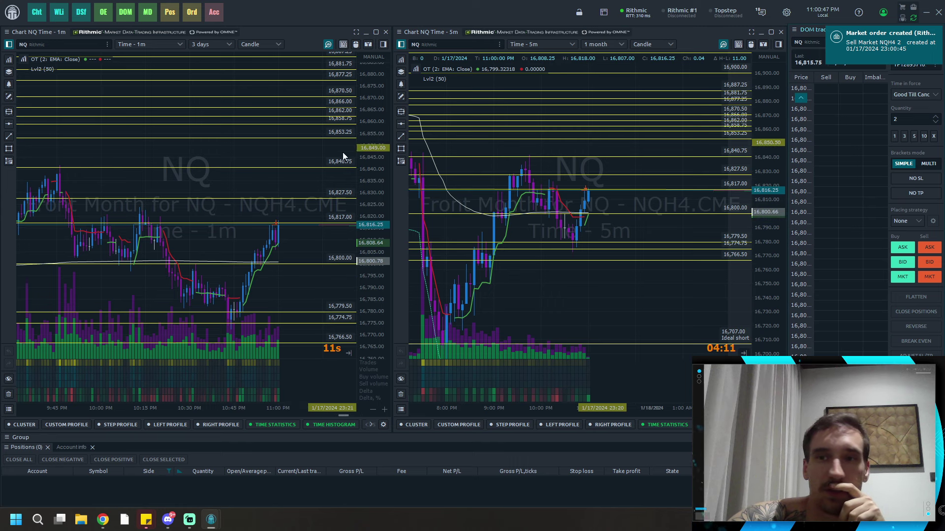
# Step: Check which trading accounts the 1-minute chart's order entry sends orders to
pyautogui.click(362, 68)
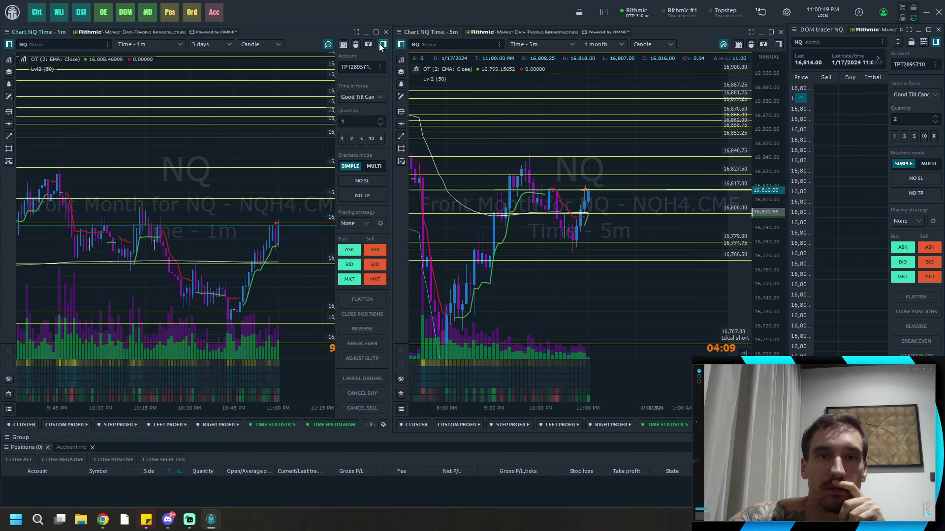
pyautogui.click(360, 68)
pyautogui.click(382, 106)
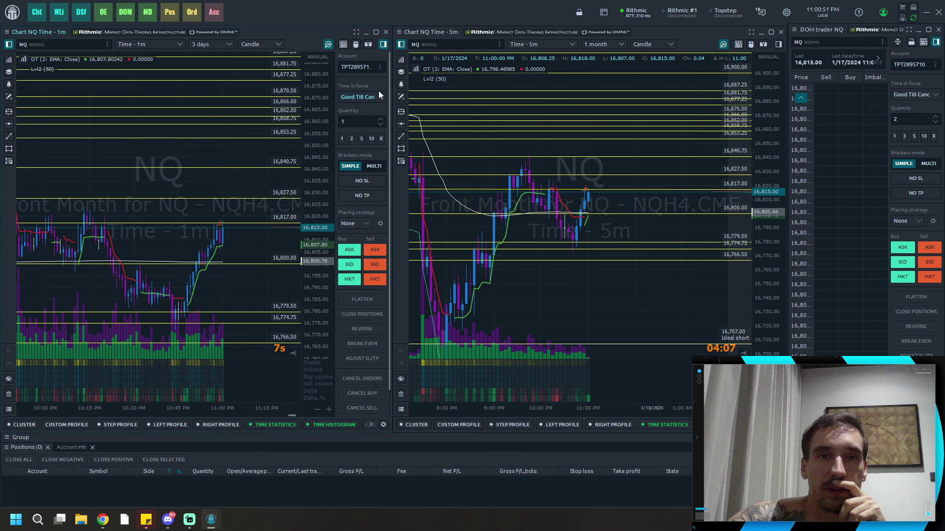
pyautogui.click(385, 44)
pyautogui.click(914, 70)
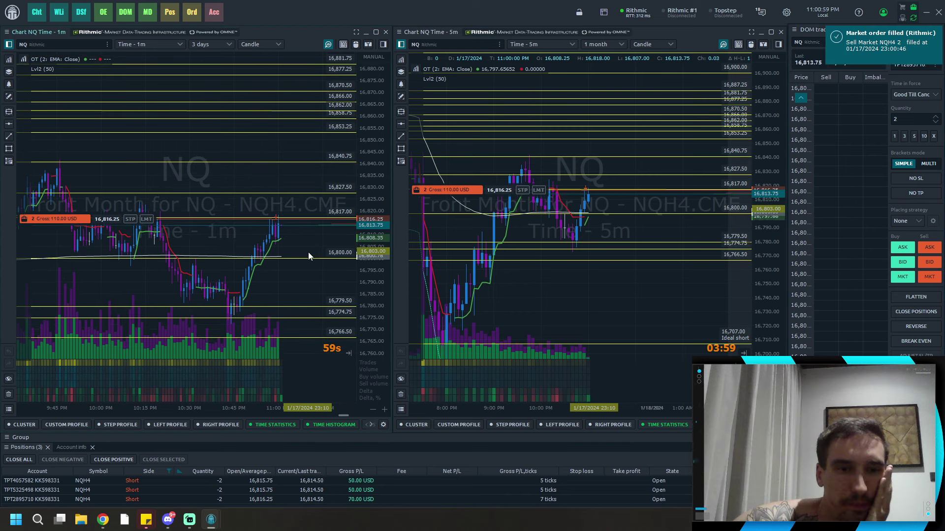
# Step: Add to the NQ short with a market sell, then readjust the 1- and 5-minute chart views
pyautogui.click(929, 277)
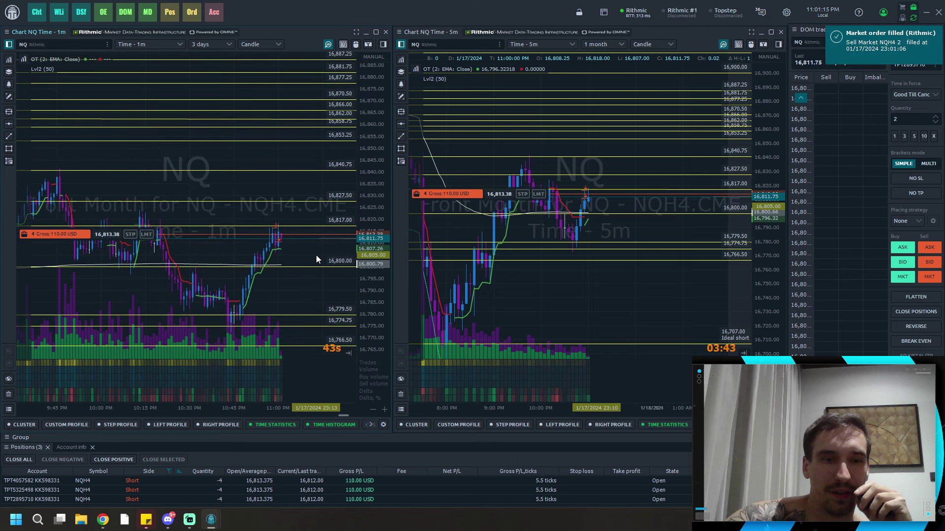
pyautogui.scroll(3, 613, 224)
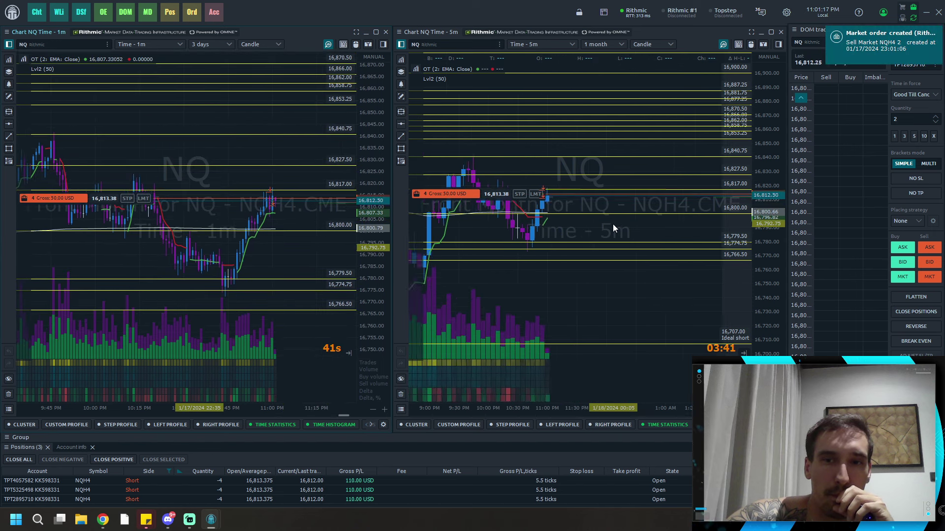
pyautogui.scroll(-3, 596, 237)
pyautogui.scroll(-2, 630, 239)
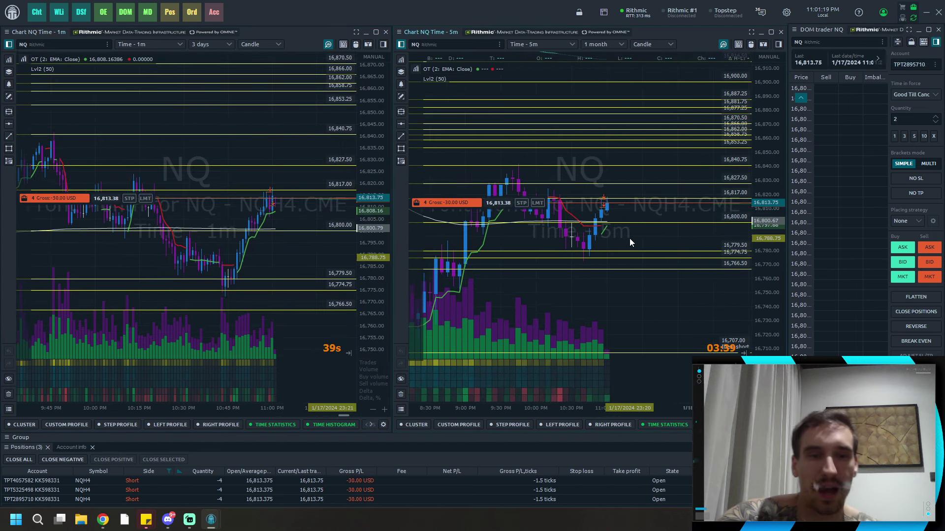
pyautogui.scroll(-3, 276, 223)
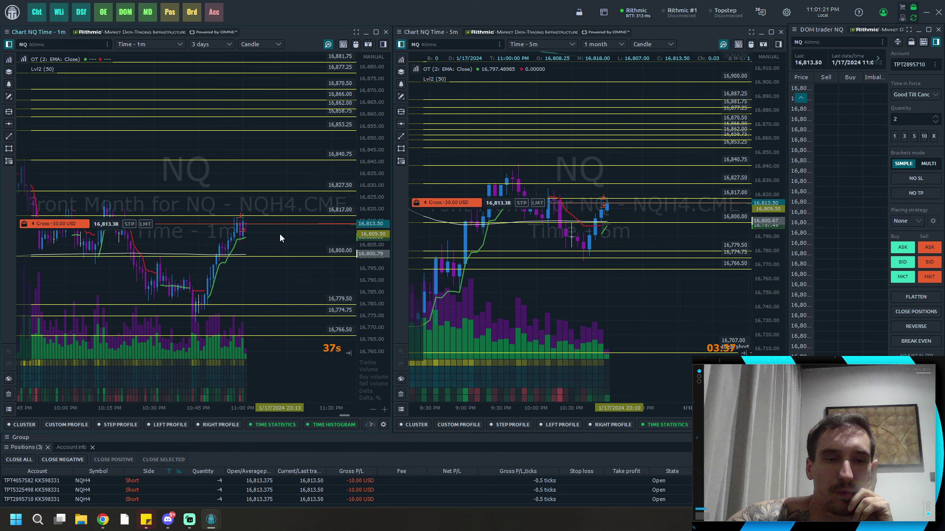
pyautogui.scroll(-1, 290, 238)
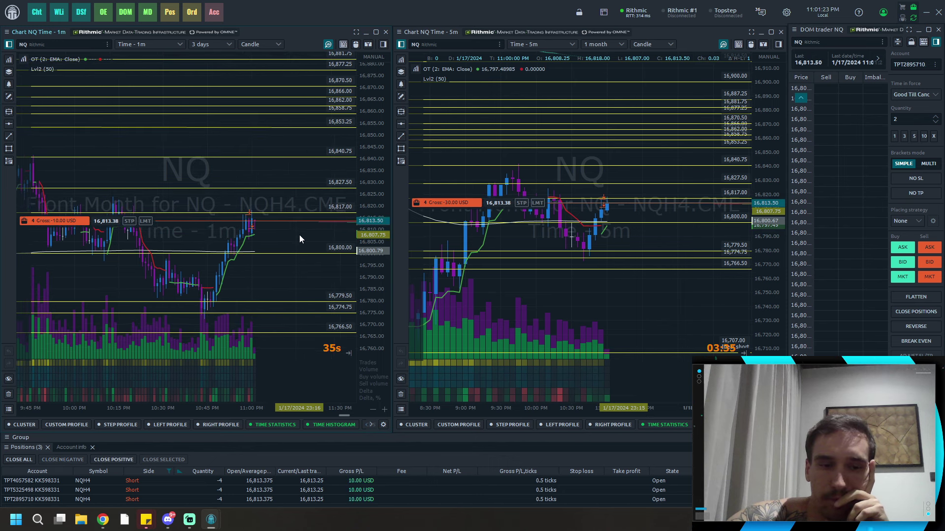
pyautogui.scroll(1, 300, 234)
pyautogui.scroll(1, 300, 234)
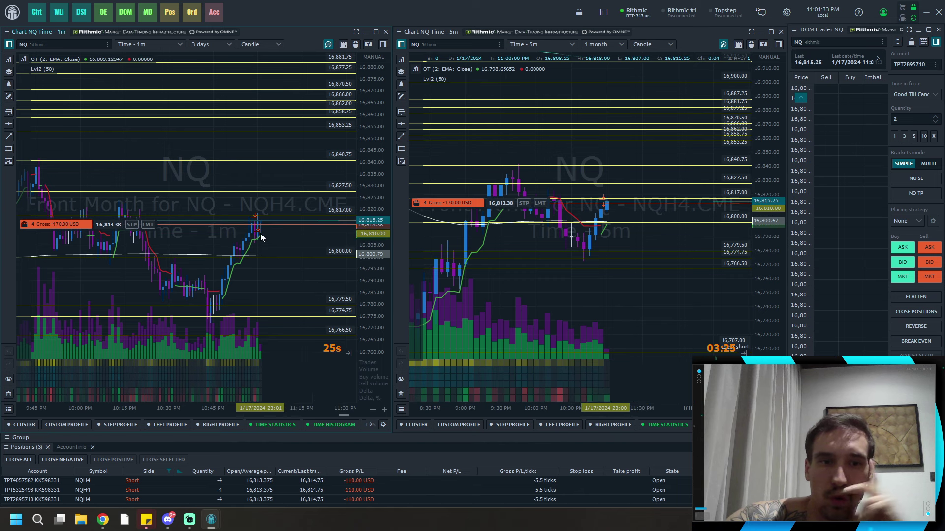
pyautogui.scroll(3, 264, 240)
pyautogui.scroll(2, 275, 244)
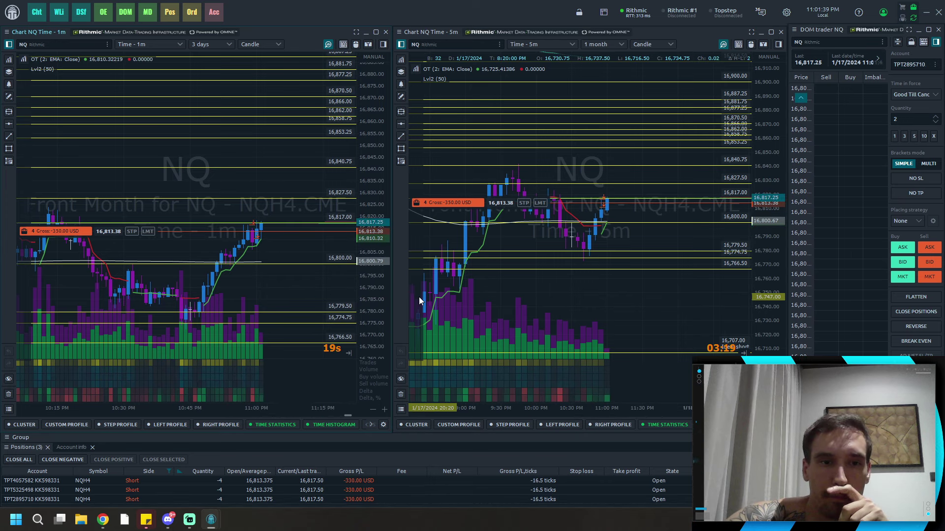
pyautogui.scroll(-2, 308, 263)
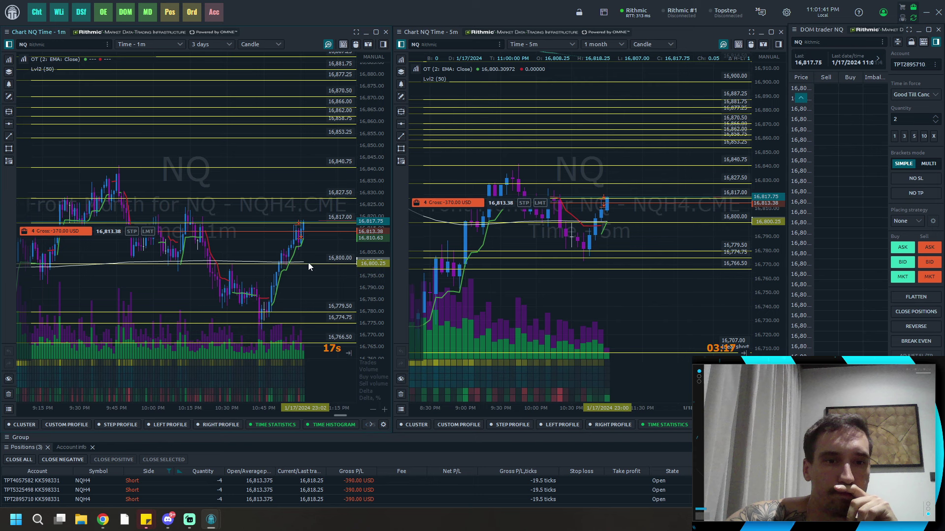
pyautogui.scroll(-2, 309, 263)
pyautogui.scroll(2, 304, 262)
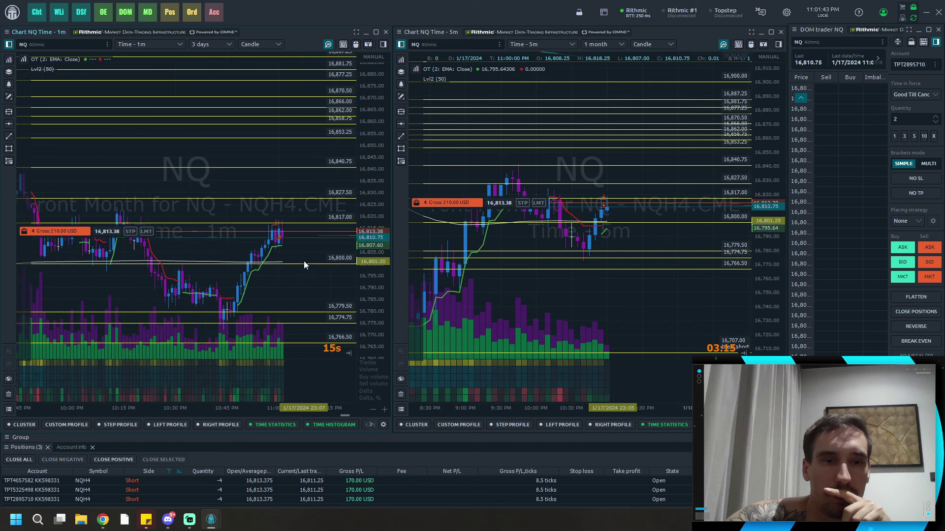
pyautogui.scroll(2, 299, 255)
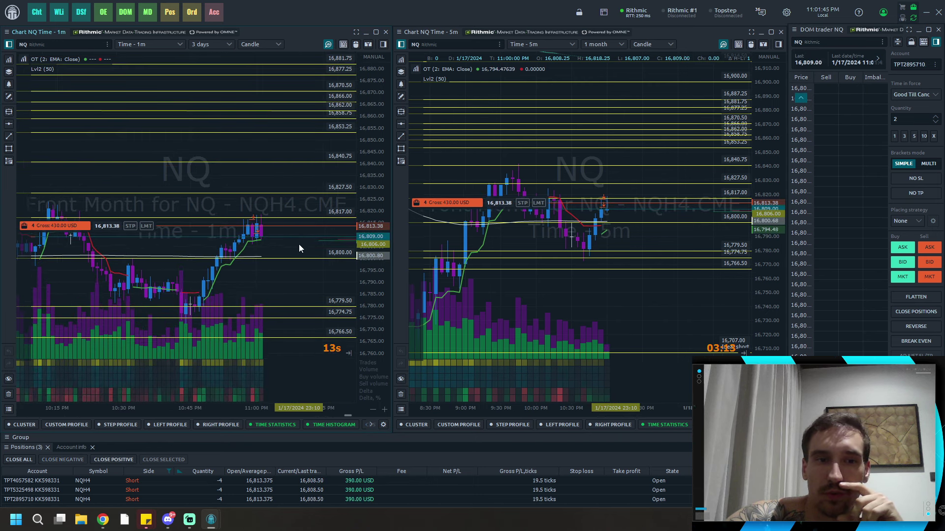
pyautogui.moveTo(299, 244); pyautogui.dragTo(304, 218)
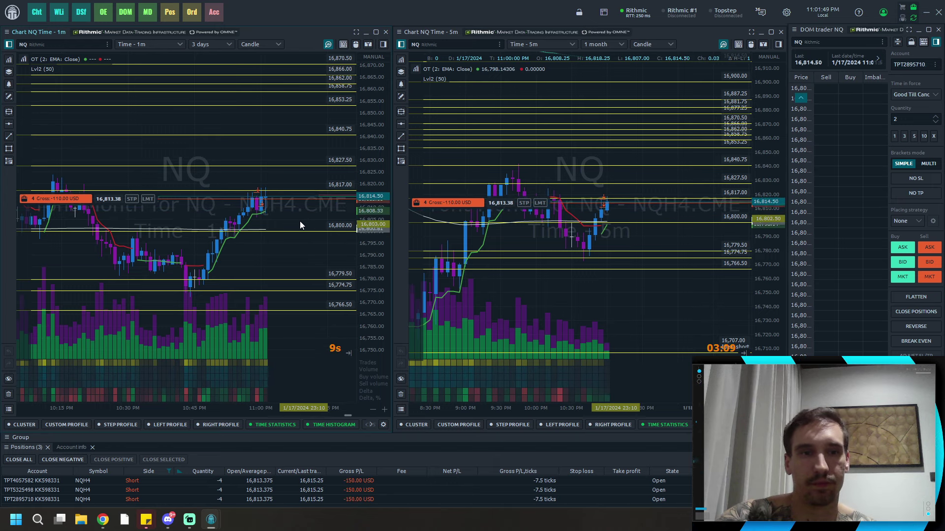
pyautogui.moveTo(300, 225); pyautogui.dragTo(320, 251)
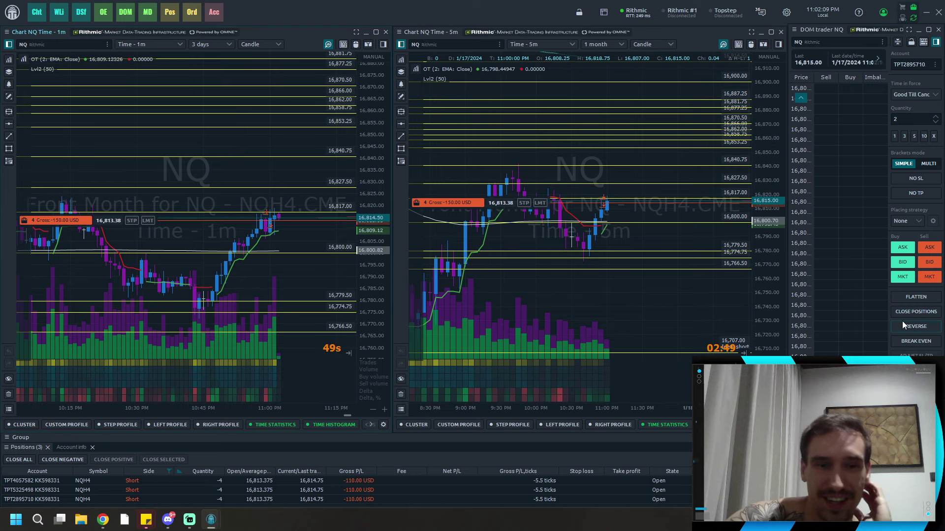
pyautogui.scroll(-1, 255, 261)
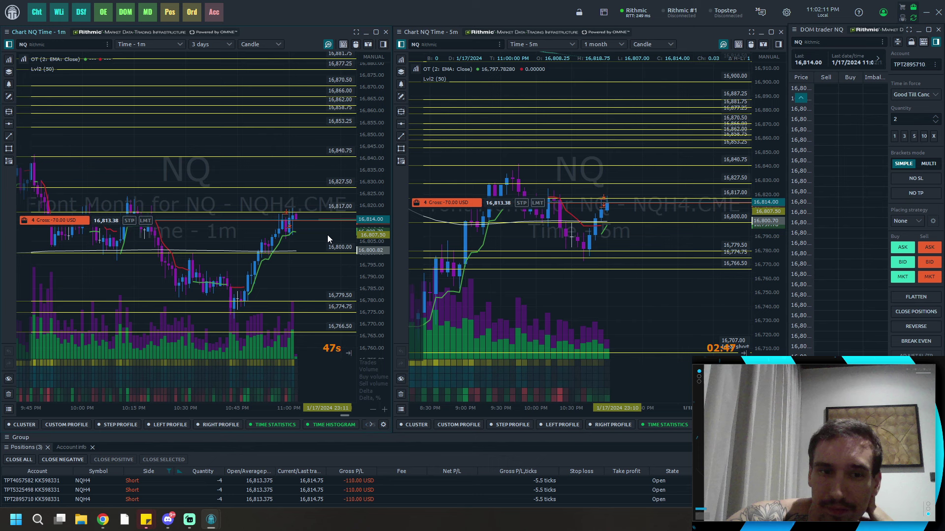
pyautogui.scroll(-2, 307, 210)
pyautogui.scroll(-1, 307, 215)
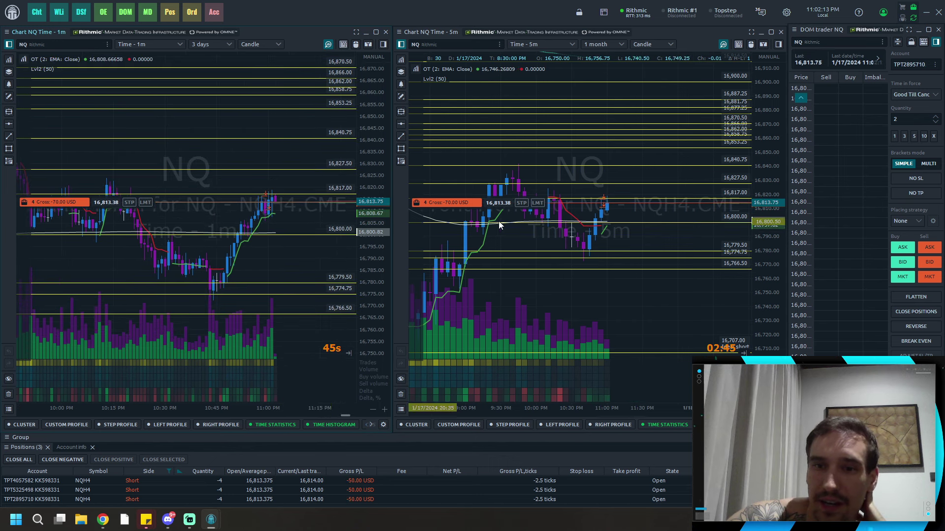
pyautogui.scroll(2, 600, 237)
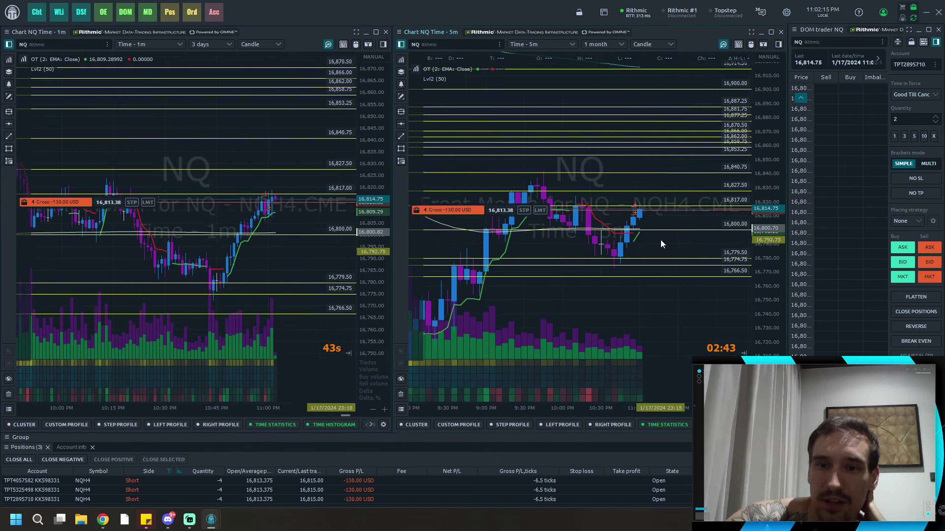
pyautogui.moveTo(661, 240); pyautogui.dragTo(627, 236)
pyautogui.scroll(-1, 302, 215)
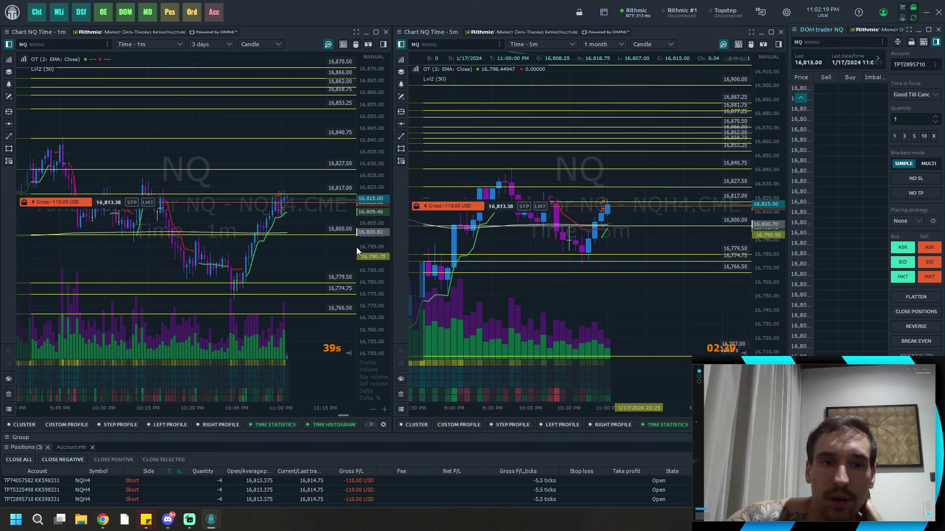
pyautogui.moveTo(310, 231); pyautogui.dragTo(310, 244)
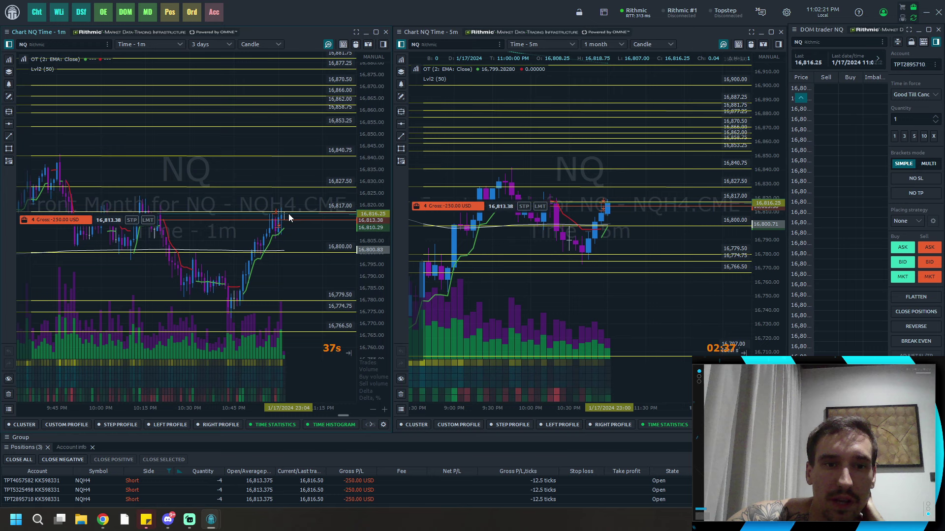
pyautogui.click(930, 277)
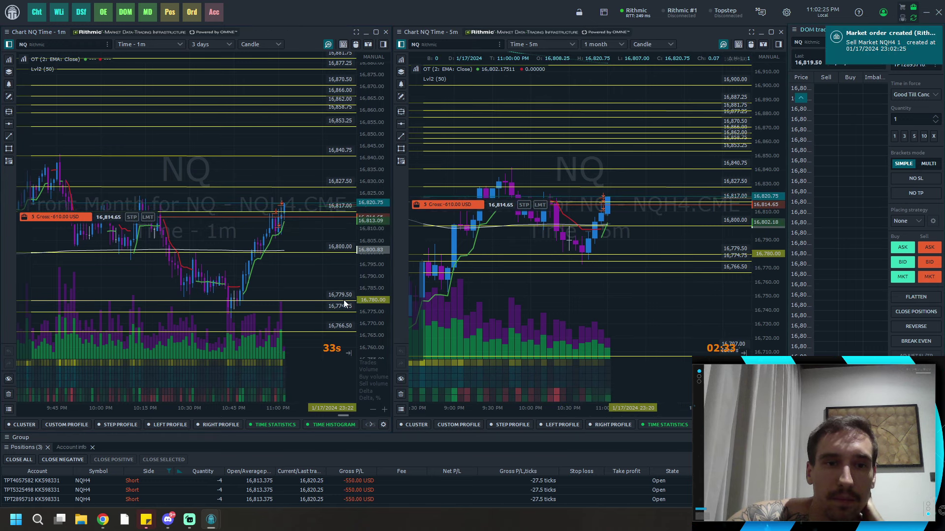
pyautogui.moveTo(304, 238); pyautogui.dragTo(303, 258)
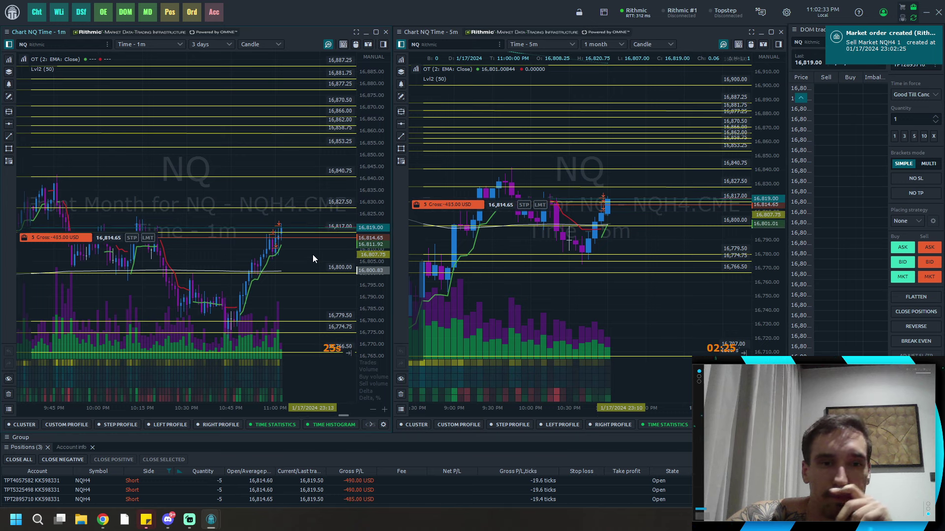
pyautogui.scroll(-2, 313, 253)
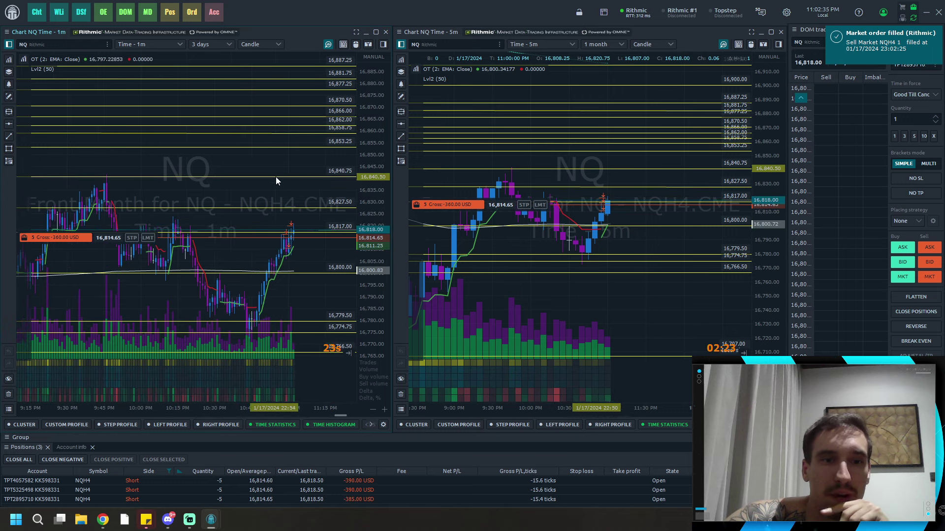
pyautogui.scroll(2, 318, 249)
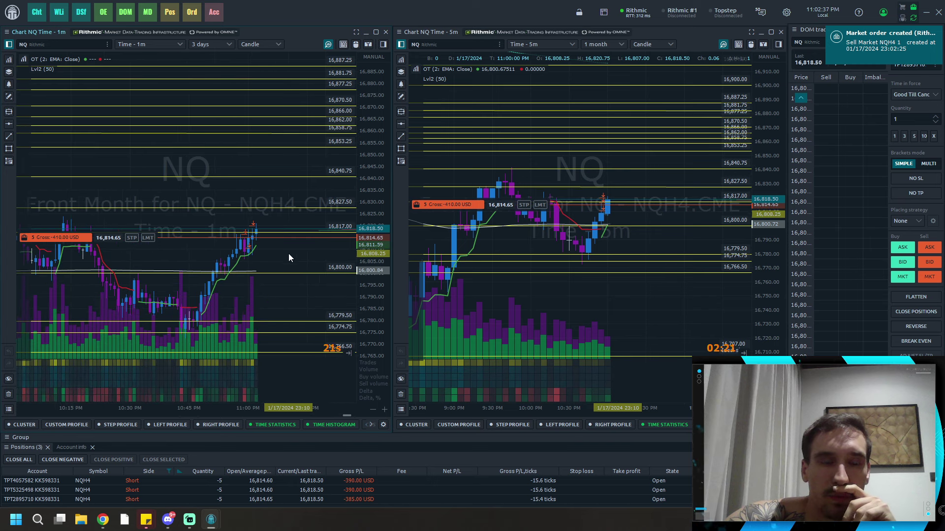
pyautogui.scroll(-1, 296, 251)
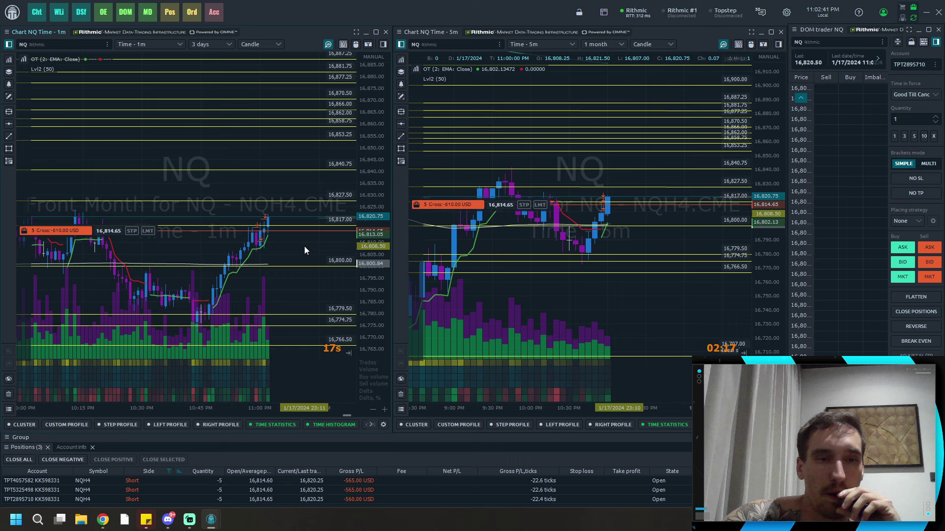
pyautogui.scroll(-2, 304, 245)
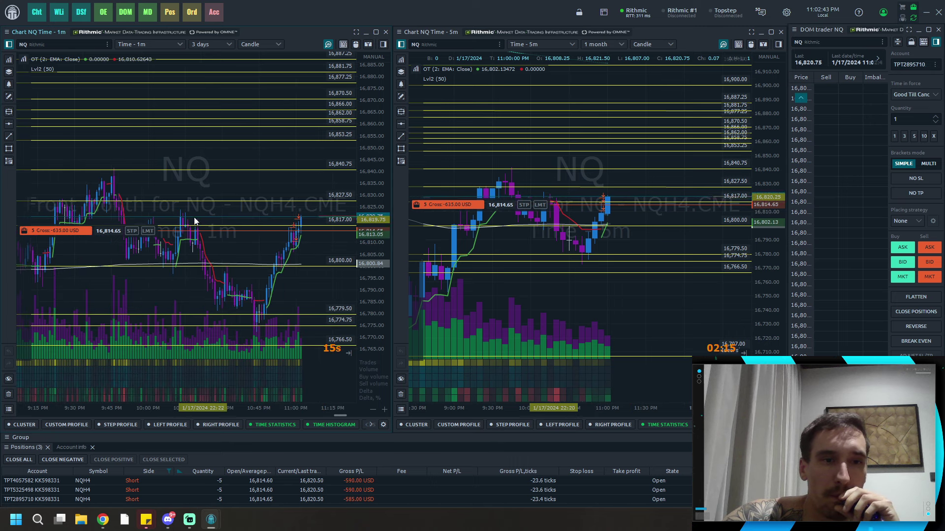
pyautogui.moveTo(173, 214); pyautogui.dragTo(327, 211)
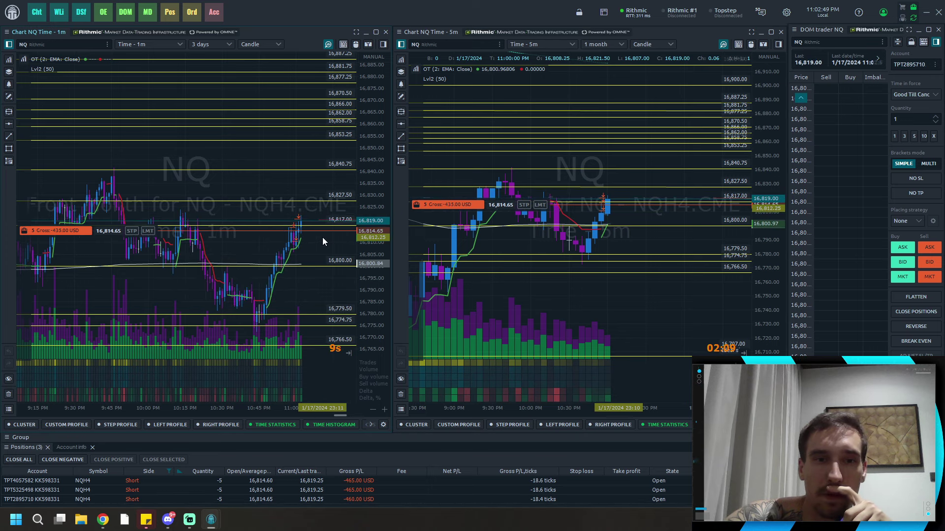
pyautogui.scroll(1, 322, 237)
pyautogui.scroll(-1, 310, 230)
pyautogui.scroll(2, 325, 235)
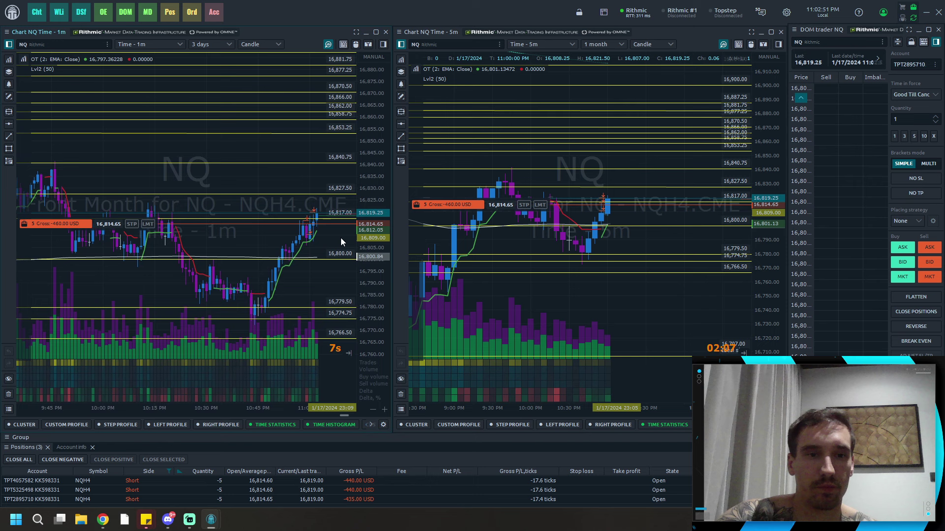
pyautogui.scroll(-2, 323, 221)
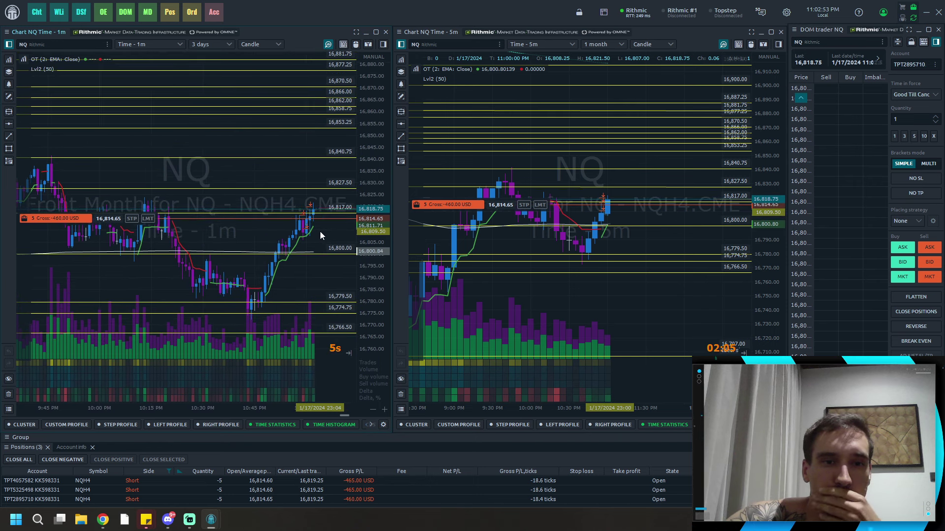
pyautogui.scroll(-1, 319, 232)
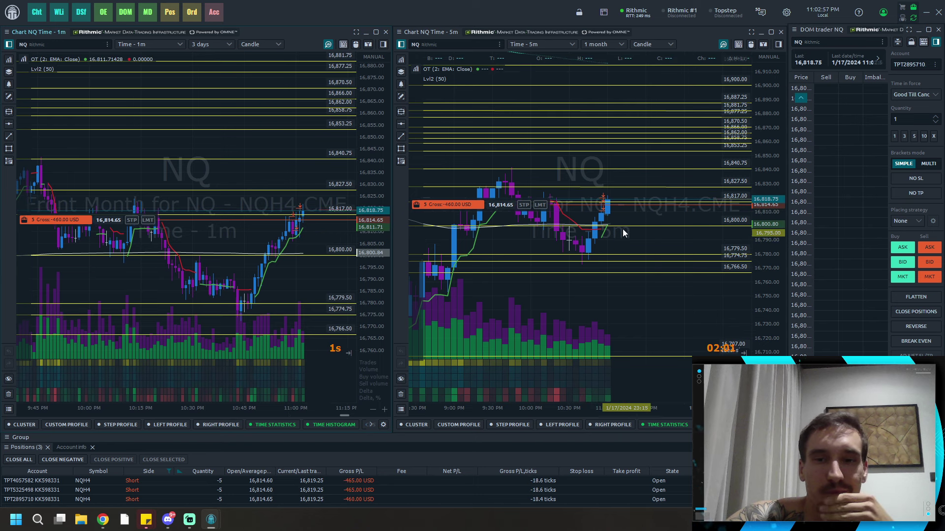
pyautogui.scroll(-2, 306, 217)
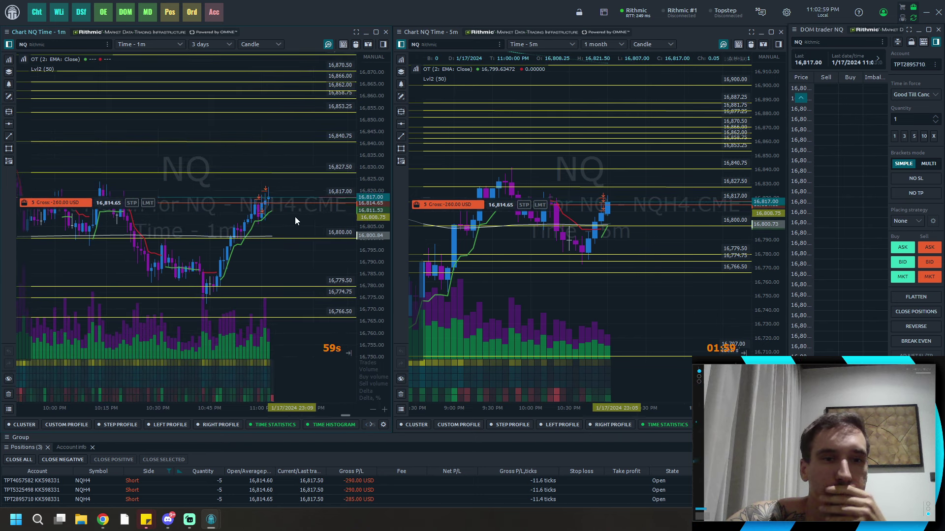
pyautogui.scroll(1, 295, 216)
pyautogui.scroll(2, 288, 216)
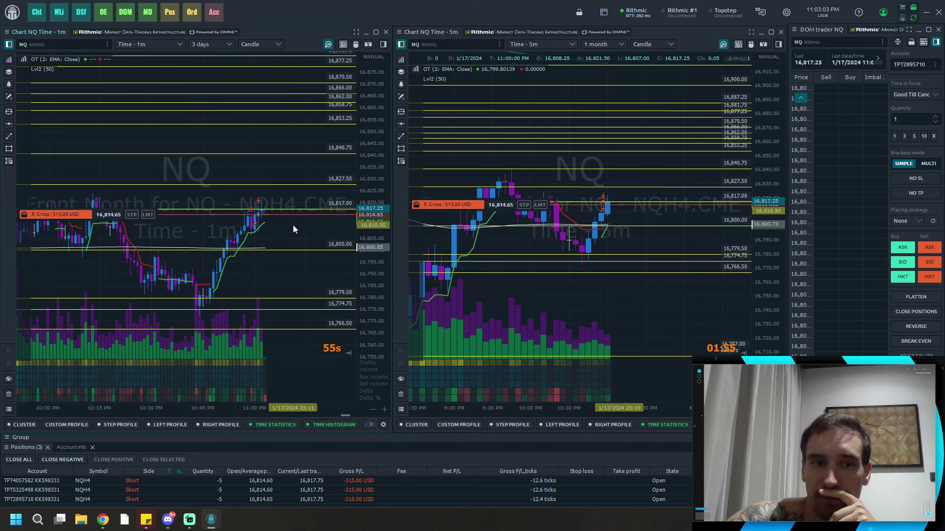
pyautogui.moveTo(293, 226); pyautogui.dragTo(301, 238)
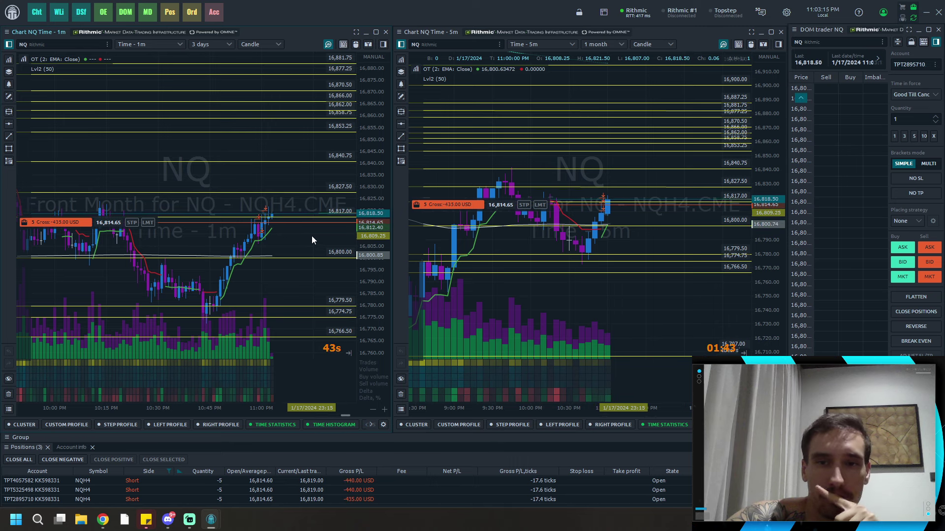
pyautogui.scroll(-3, 309, 234)
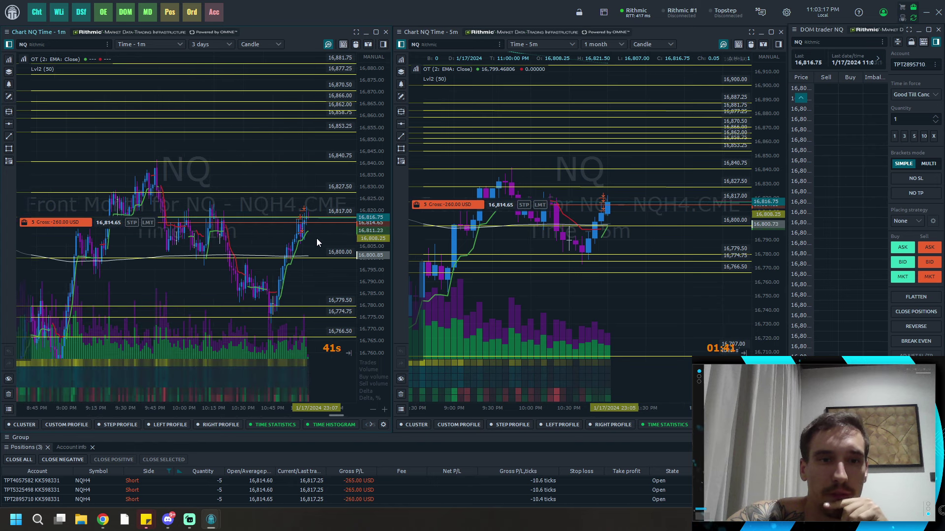
pyautogui.scroll(2, 316, 239)
pyautogui.scroll(2, 299, 236)
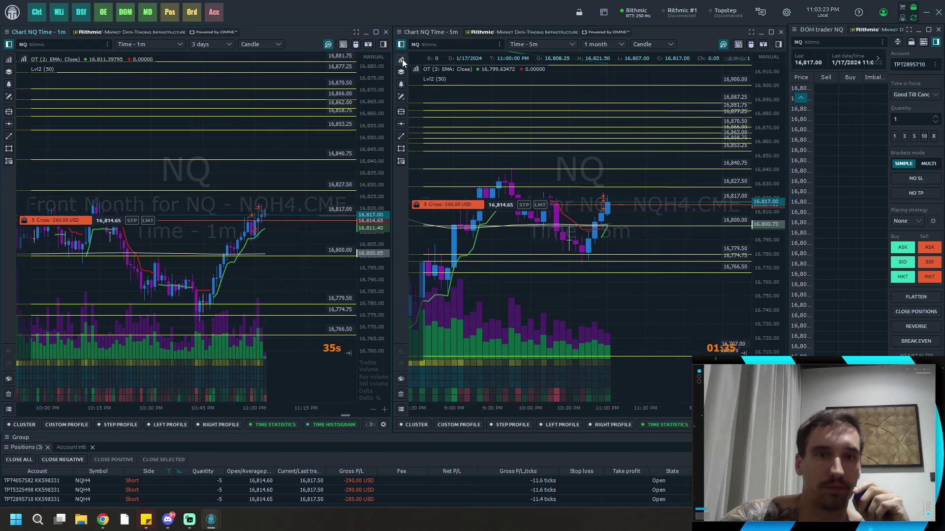
pyautogui.click(384, 44)
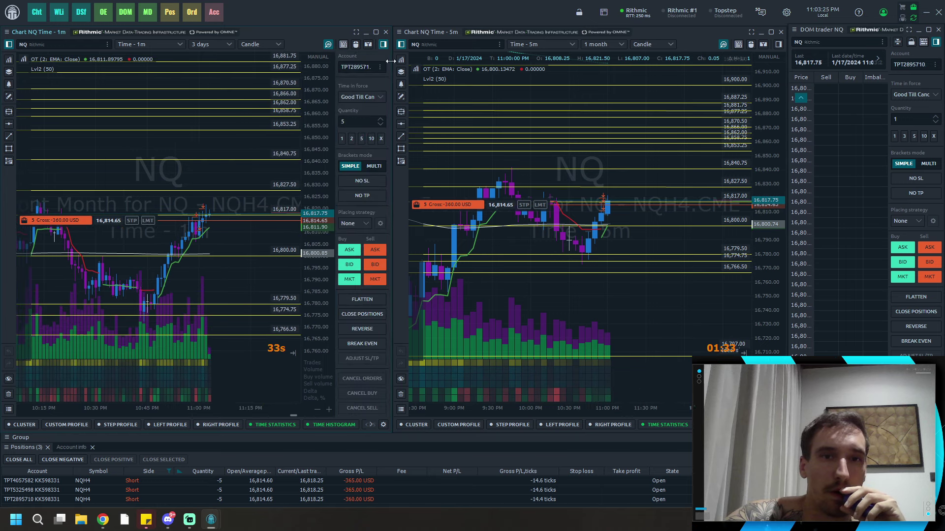
pyautogui.click(383, 44)
pyautogui.moveTo(269, 219)
pyautogui.mouseDown()
pyautogui.moveTo(281, 285)
pyautogui.moveTo(280, 267)
pyautogui.mouseUp()
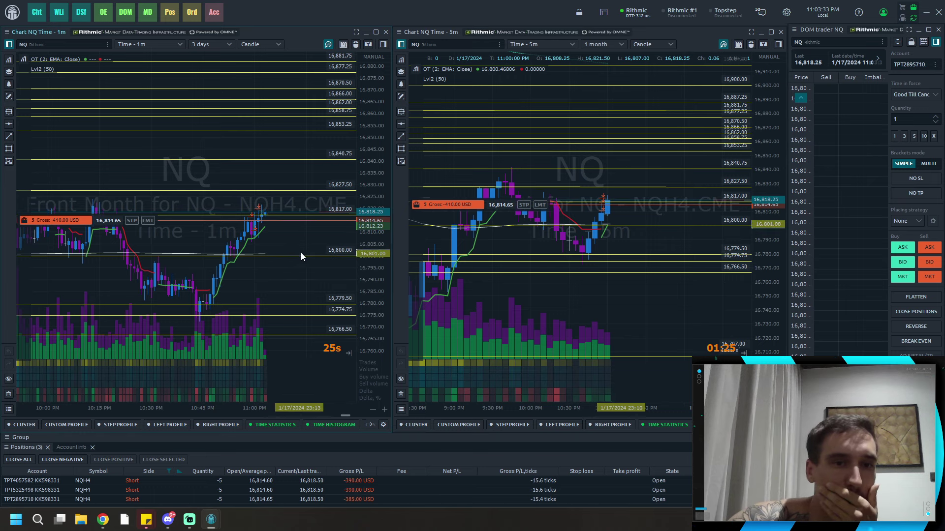
pyautogui.scroll(-1, 307, 241)
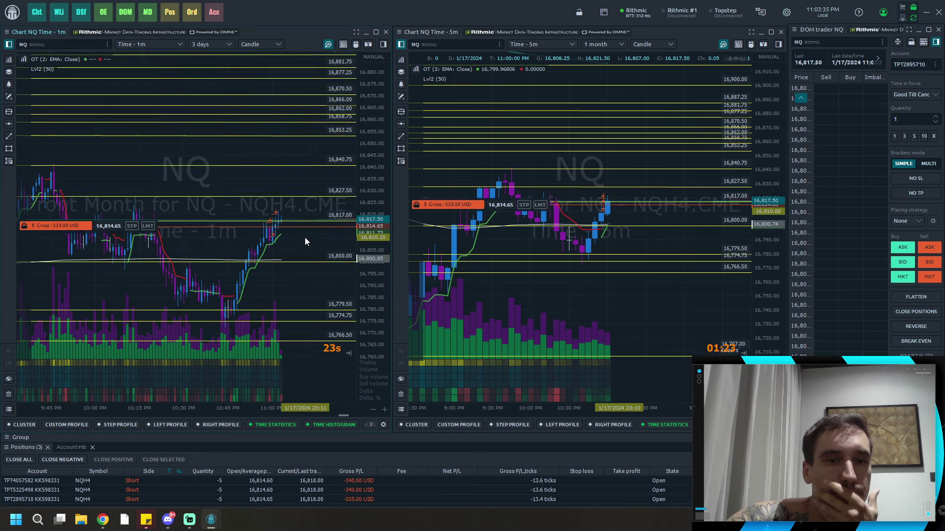
pyautogui.scroll(-1, 305, 236)
pyautogui.scroll(-1, 294, 230)
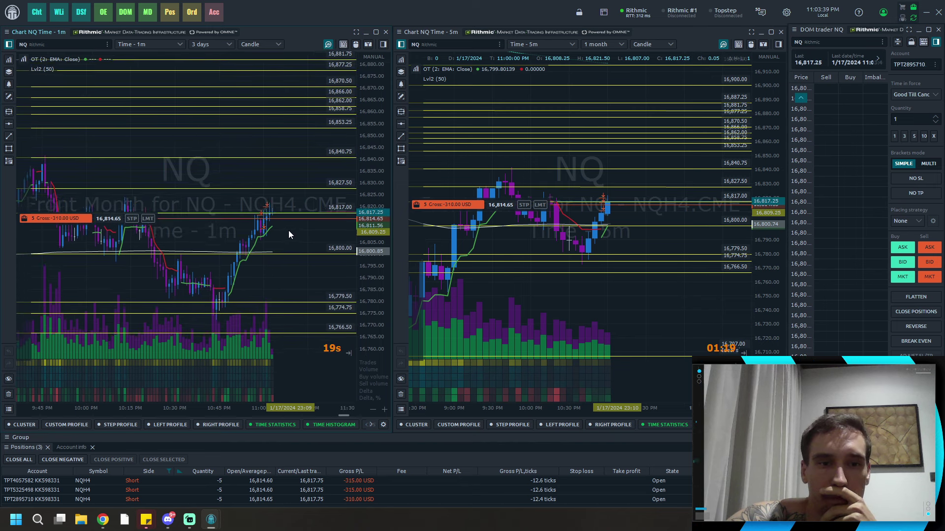
pyautogui.moveTo(297, 235); pyautogui.dragTo(286, 230)
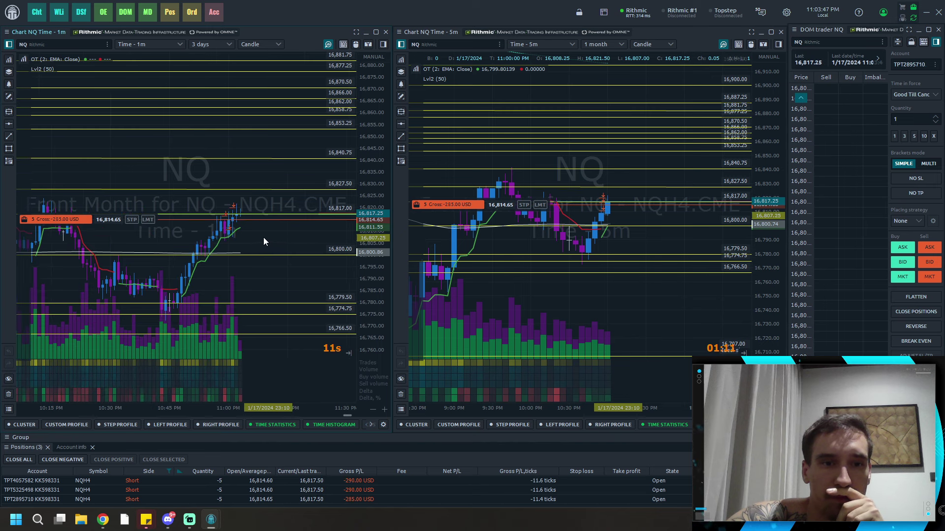
pyautogui.scroll(3, 290, 239)
pyautogui.scroll(-3, 296, 238)
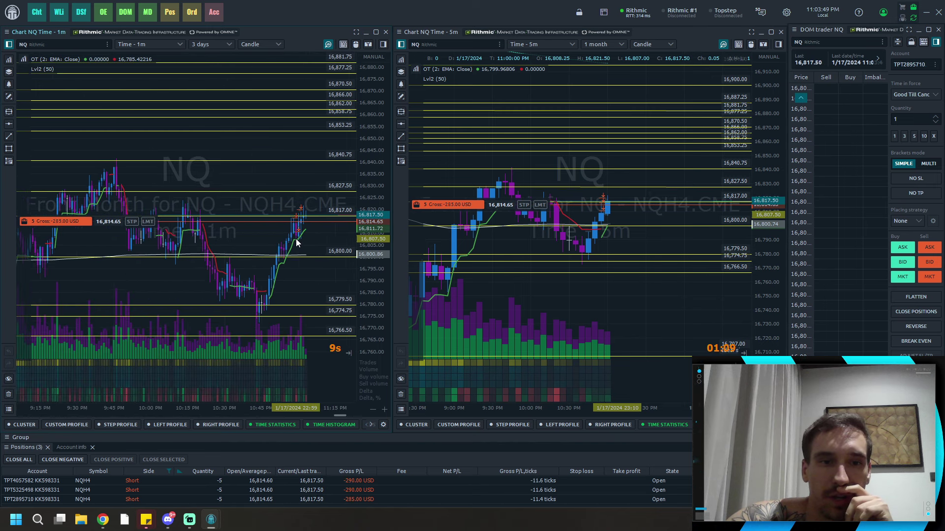
pyautogui.scroll(-1, 296, 239)
pyautogui.scroll(-3, 530, 216)
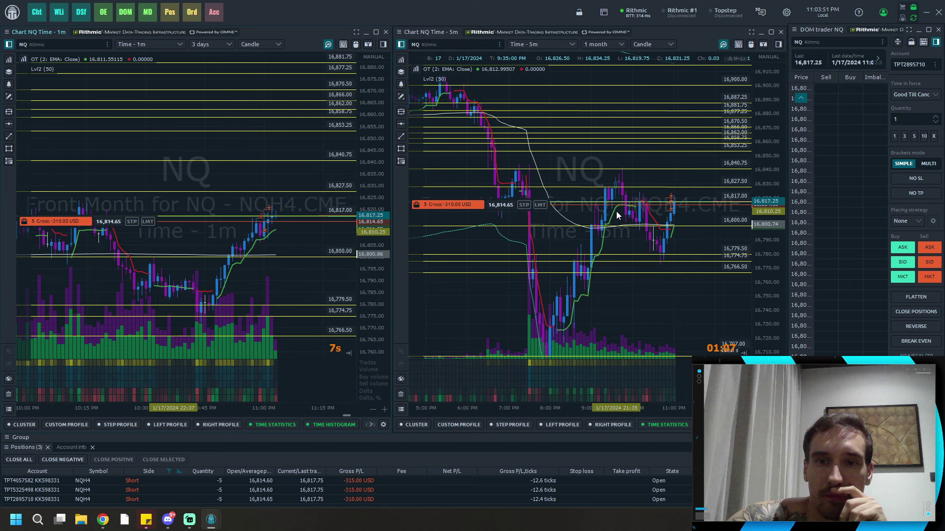
pyautogui.scroll(3, 617, 212)
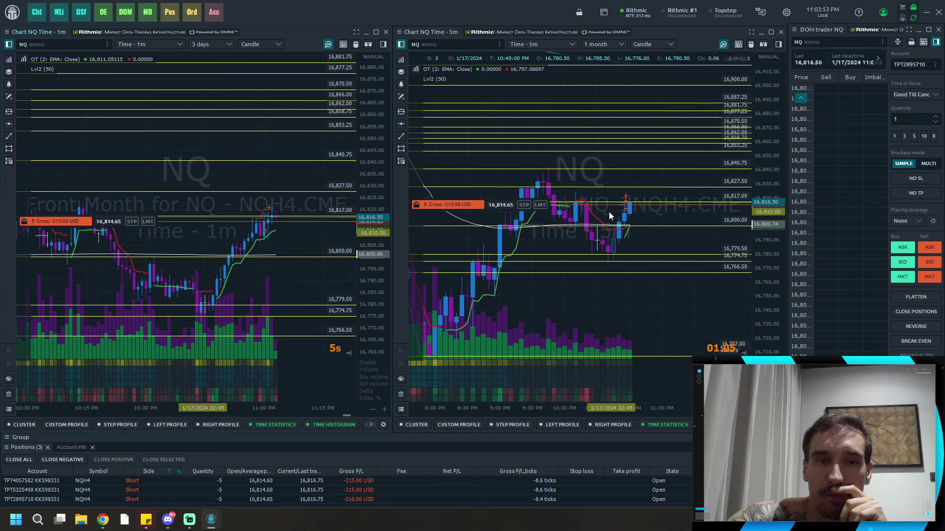
pyautogui.scroll(2, 596, 218)
pyautogui.scroll(2, 602, 217)
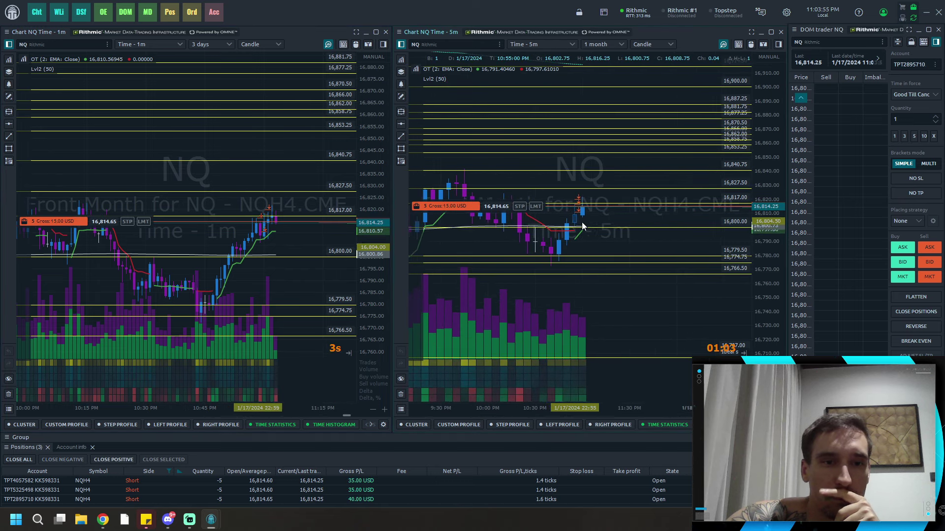
pyautogui.scroll(2, 591, 222)
pyautogui.scroll(-2, 297, 243)
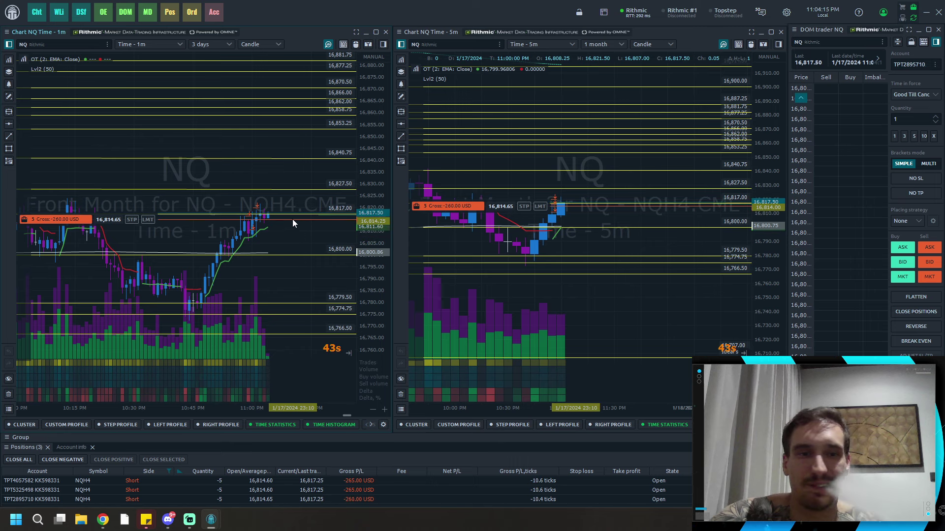
pyautogui.scroll(-2, 294, 229)
pyautogui.scroll(-1, 294, 229)
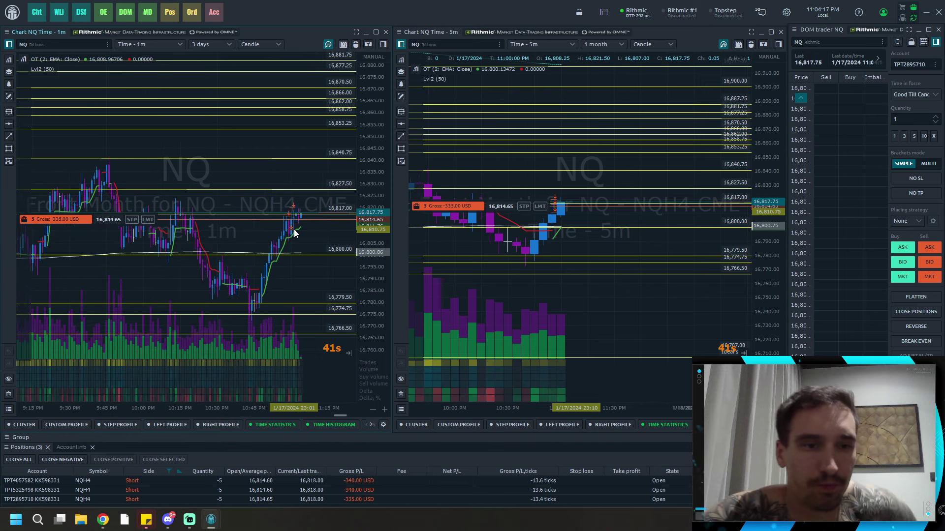
pyautogui.scroll(-2, 294, 230)
pyautogui.scroll(-1, 295, 230)
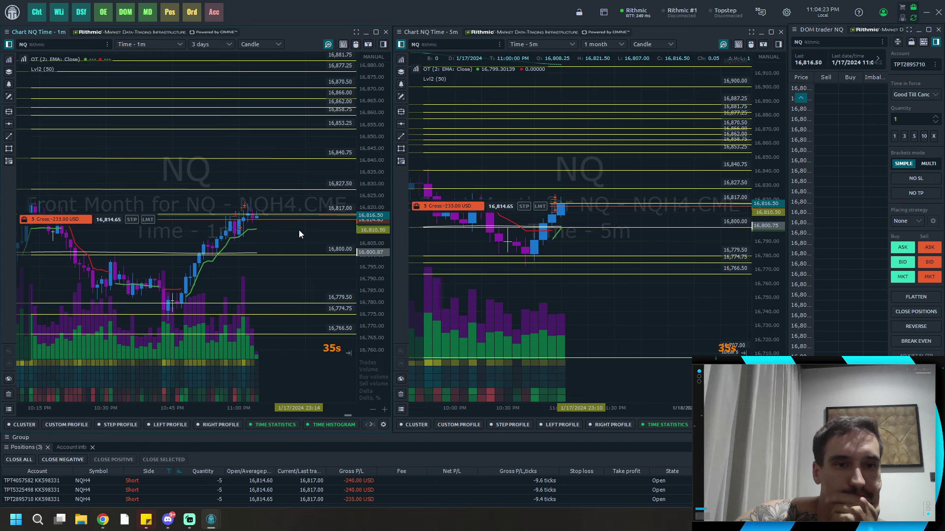
pyautogui.scroll(-1, 299, 230)
pyautogui.scroll(-1, 293, 229)
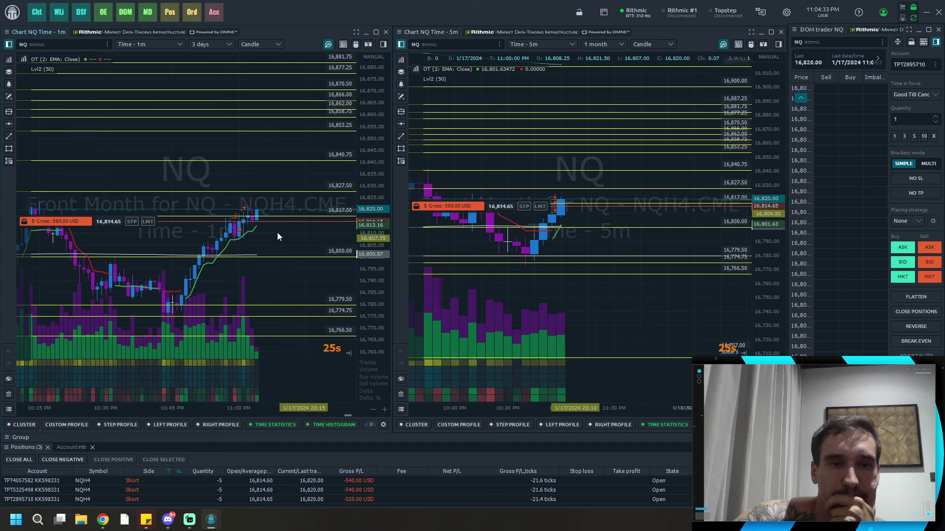
pyautogui.scroll(-2, 276, 232)
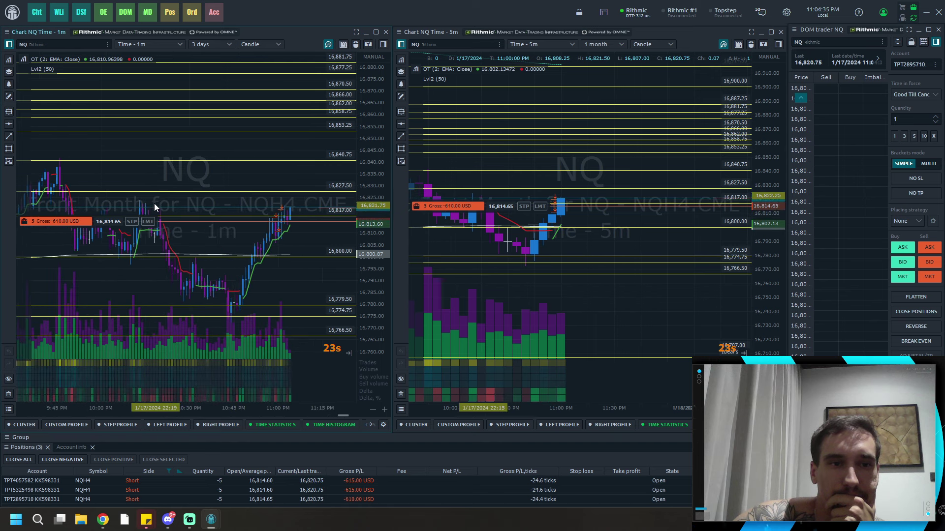
pyautogui.moveTo(127, 198); pyautogui.dragTo(323, 201)
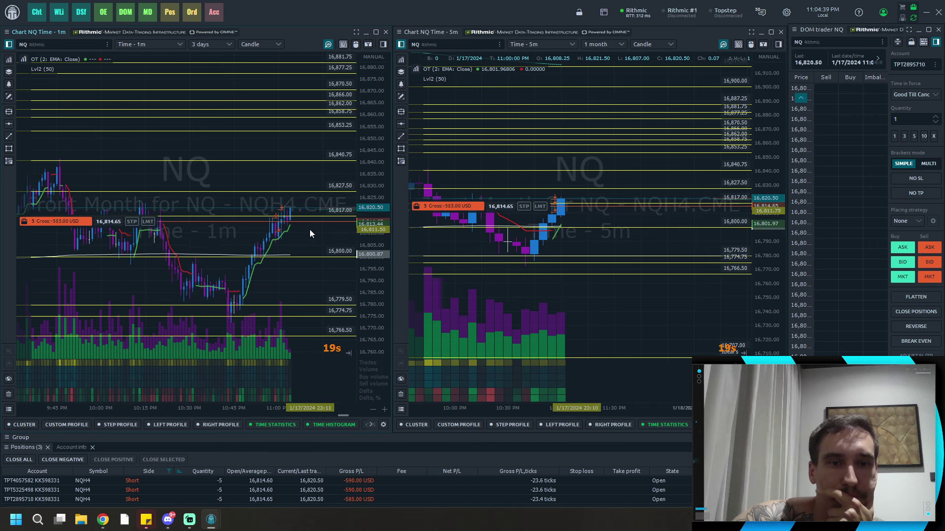
pyautogui.scroll(1, 310, 230)
pyautogui.scroll(2, 290, 232)
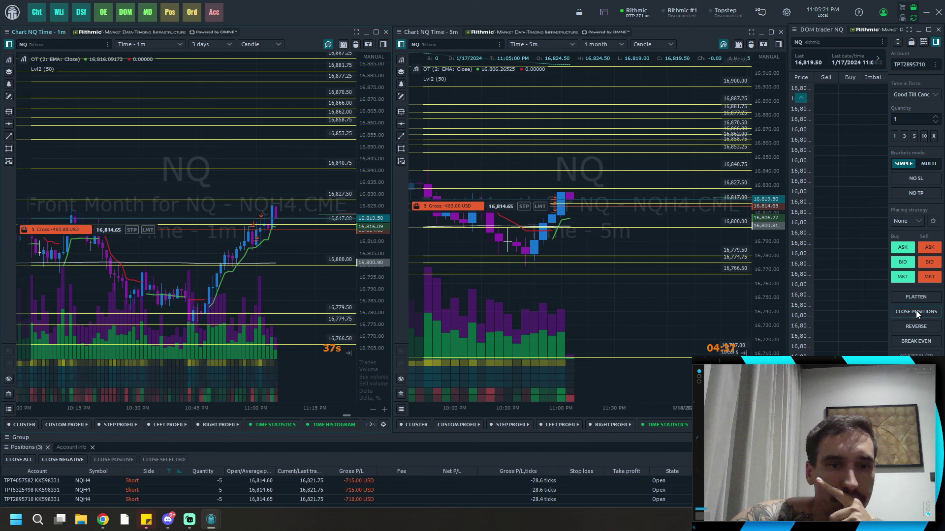
pyautogui.scroll(-3, 320, 246)
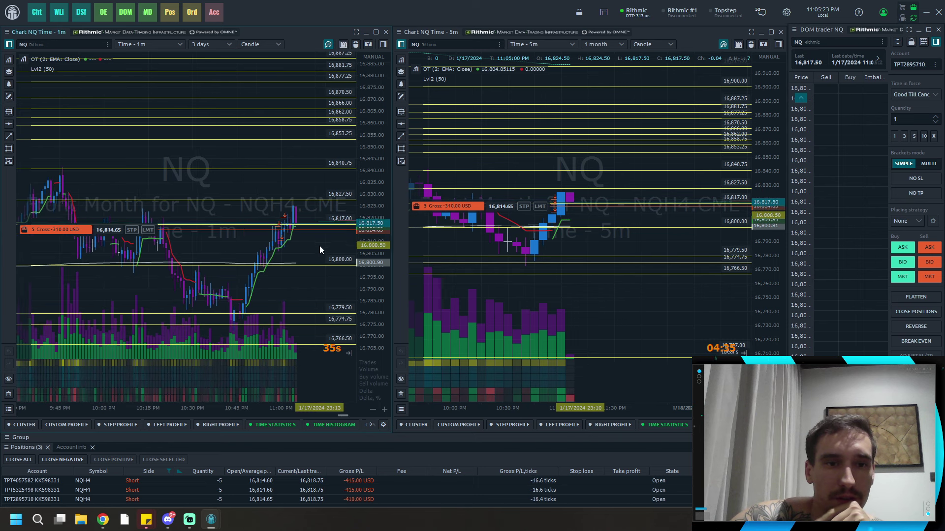
pyautogui.scroll(-2, 320, 248)
pyautogui.scroll(3, 320, 248)
pyautogui.scroll(2, 318, 248)
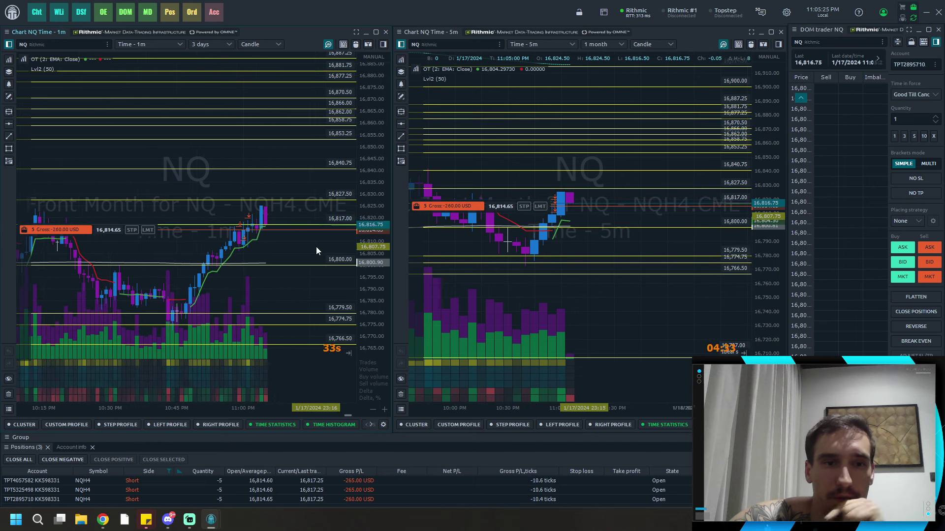
pyautogui.moveTo(316, 247); pyautogui.dragTo(317, 239)
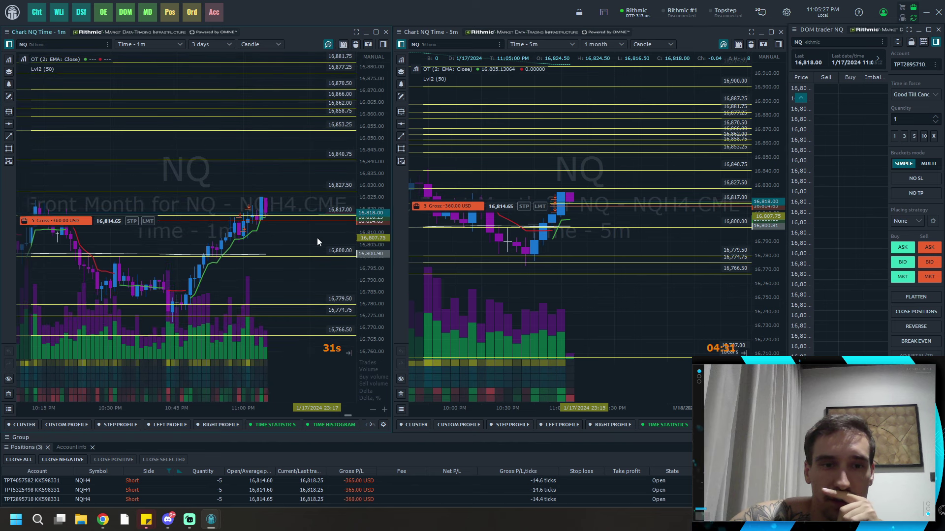
pyautogui.scroll(3, 317, 237)
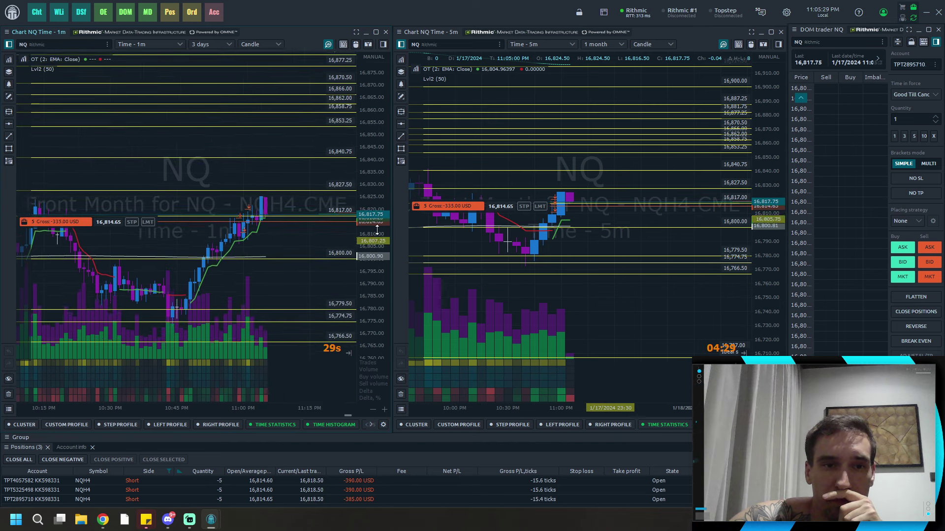
pyautogui.scroll(-3, 313, 207)
pyautogui.scroll(-2, 309, 214)
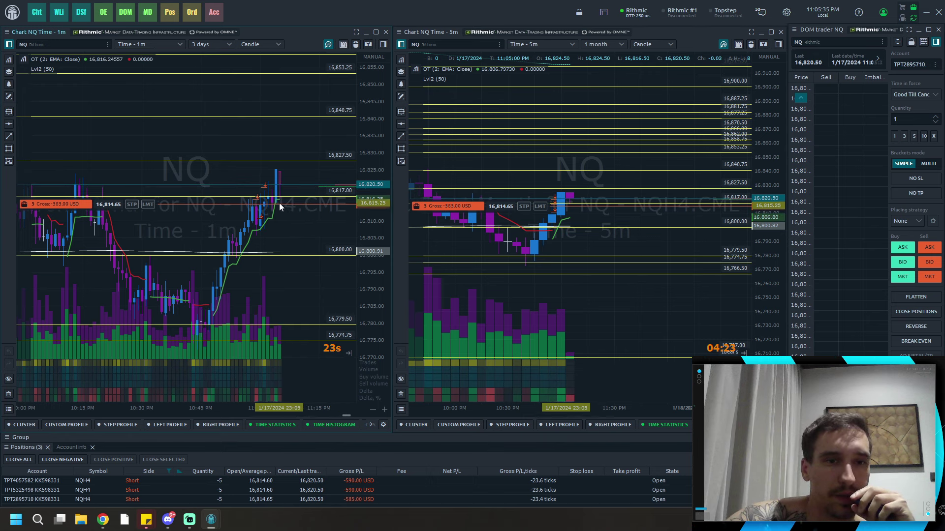
pyautogui.scroll(-3, 279, 204)
pyautogui.scroll(3, 297, 214)
pyautogui.scroll(2, 295, 225)
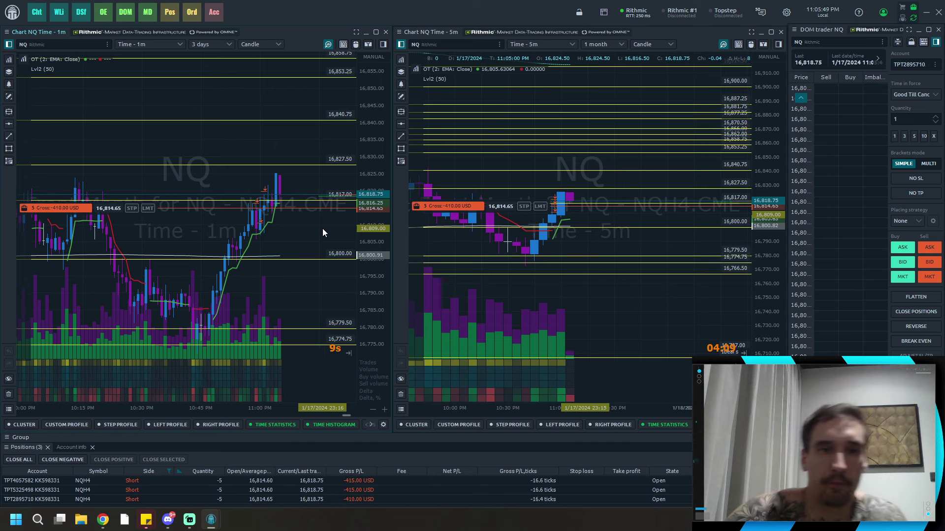
pyautogui.scroll(-3, 313, 252)
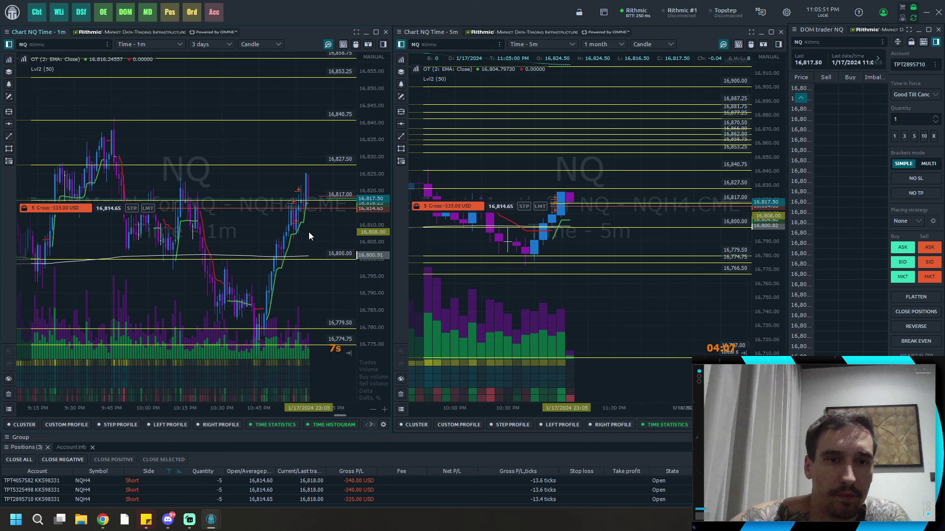
pyautogui.scroll(2, 314, 239)
pyautogui.scroll(2, 313, 231)
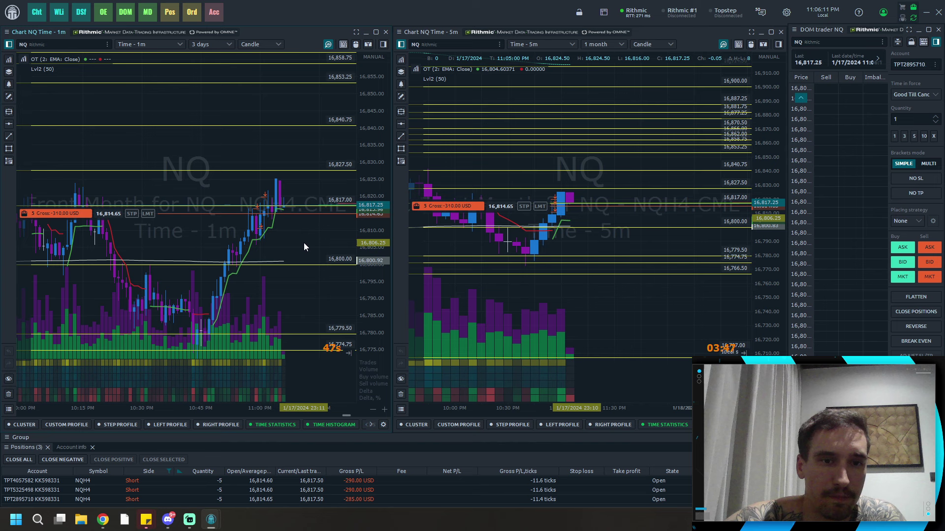
pyautogui.moveTo(304, 242); pyautogui.dragTo(304, 219)
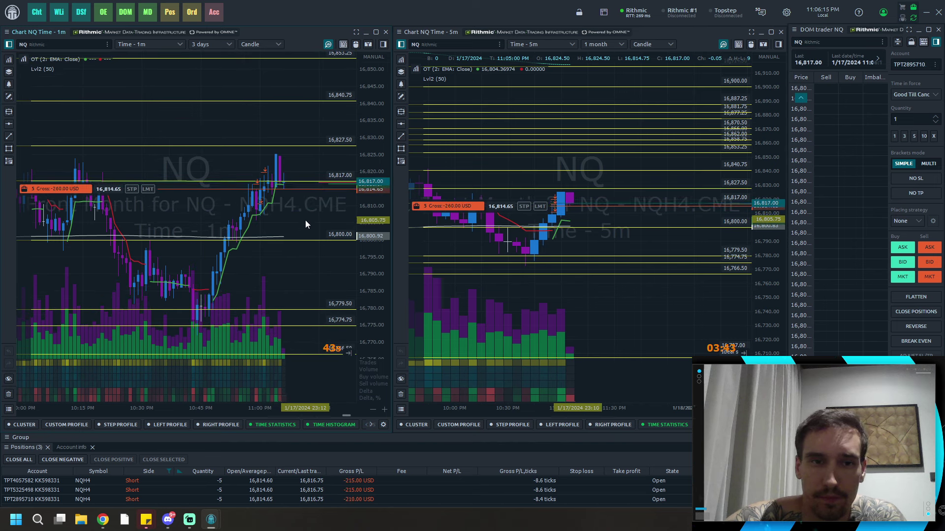
pyautogui.moveTo(309, 217); pyautogui.dragTo(306, 227)
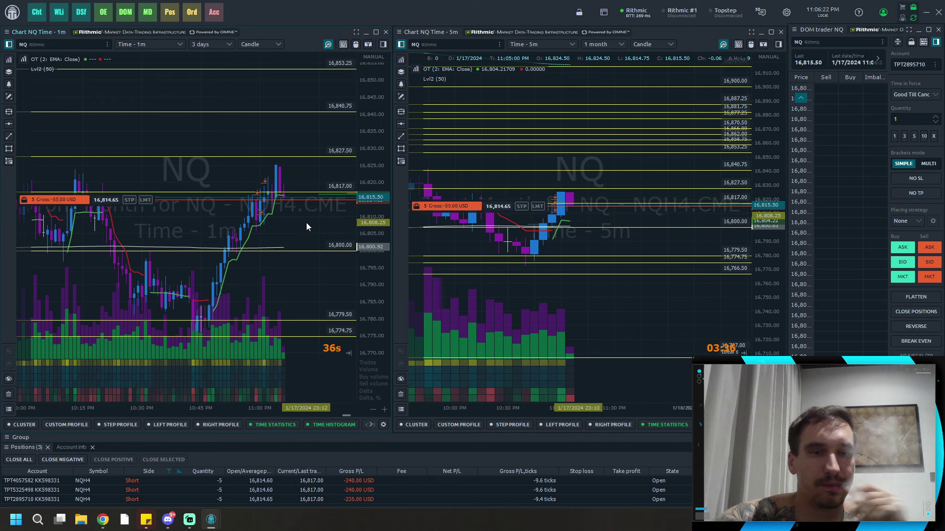
pyautogui.moveTo(305, 223)
pyautogui.mouseDown()
pyautogui.moveTo(315, 217)
pyautogui.moveTo(308, 226)
pyautogui.mouseUp()
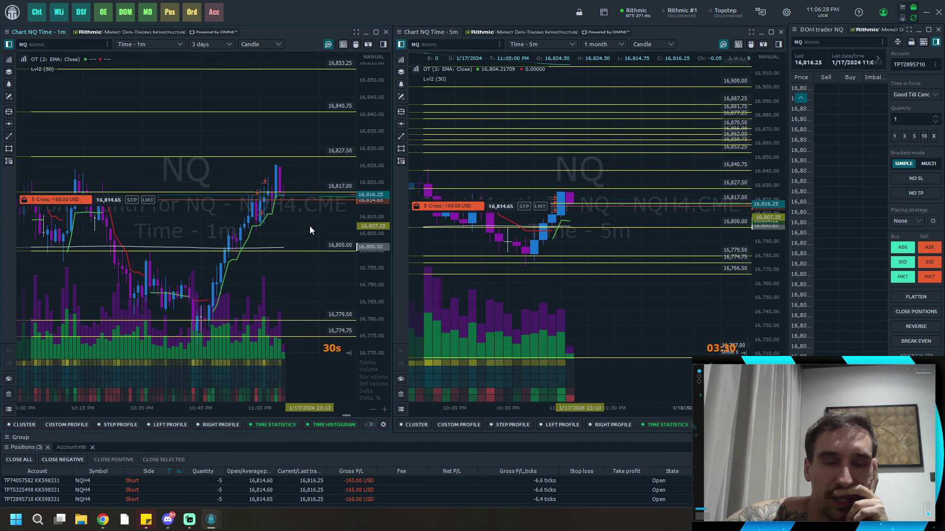
pyautogui.scroll(-2, 306, 224)
pyautogui.scroll(1, 302, 223)
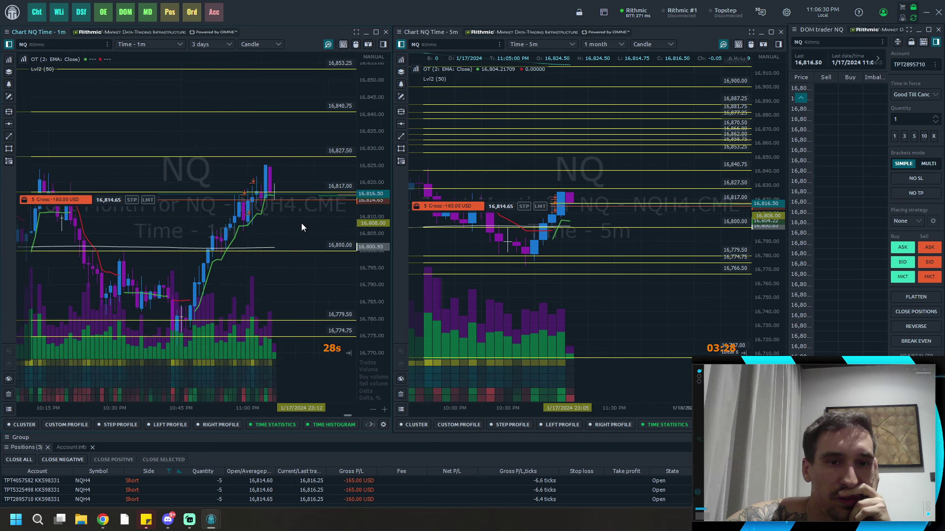
pyautogui.scroll(2, 299, 222)
pyautogui.scroll(1, 295, 234)
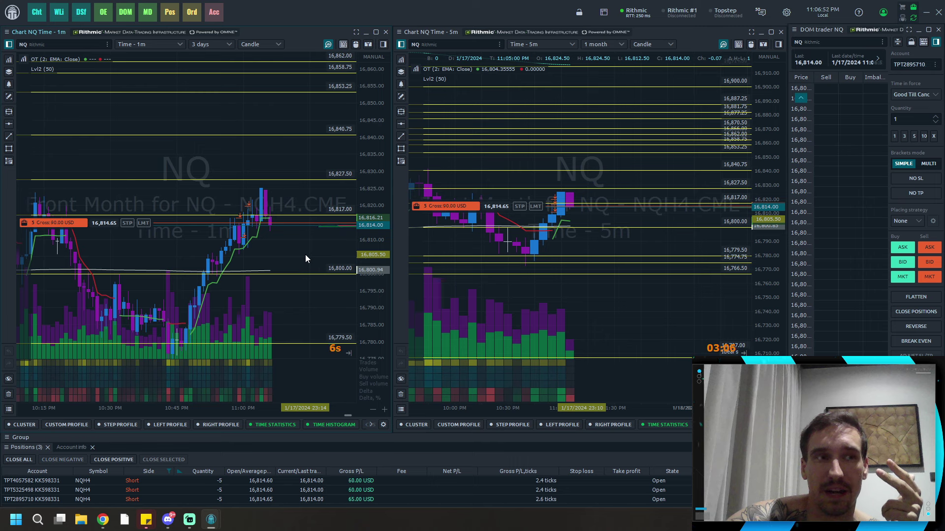
pyautogui.moveTo(306, 255); pyautogui.dragTo(308, 244)
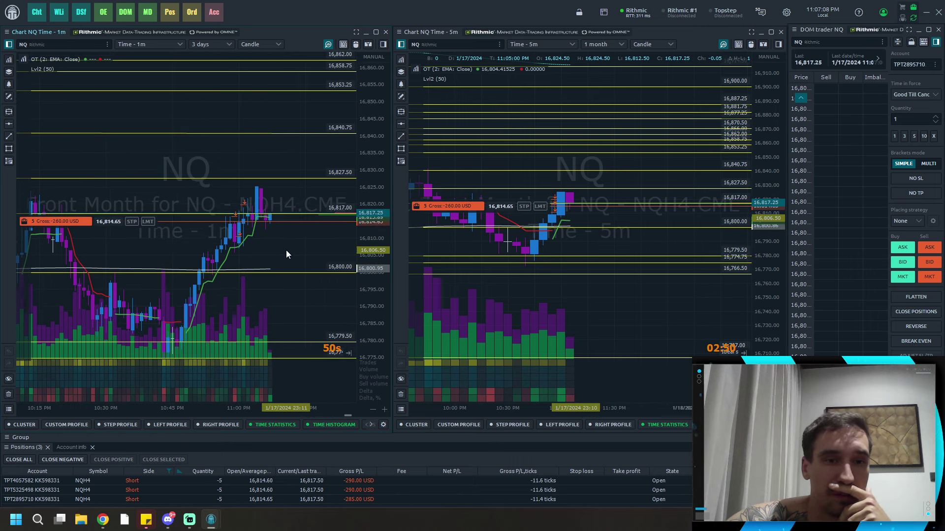
pyautogui.scroll(-3, 287, 249)
pyautogui.scroll(1, 288, 248)
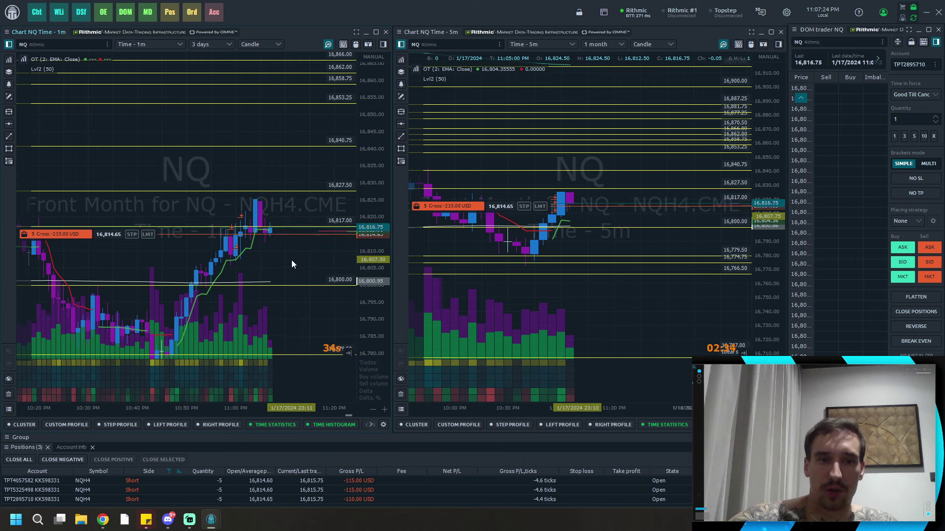
pyautogui.moveTo(292, 234); pyautogui.dragTo(292, 294)
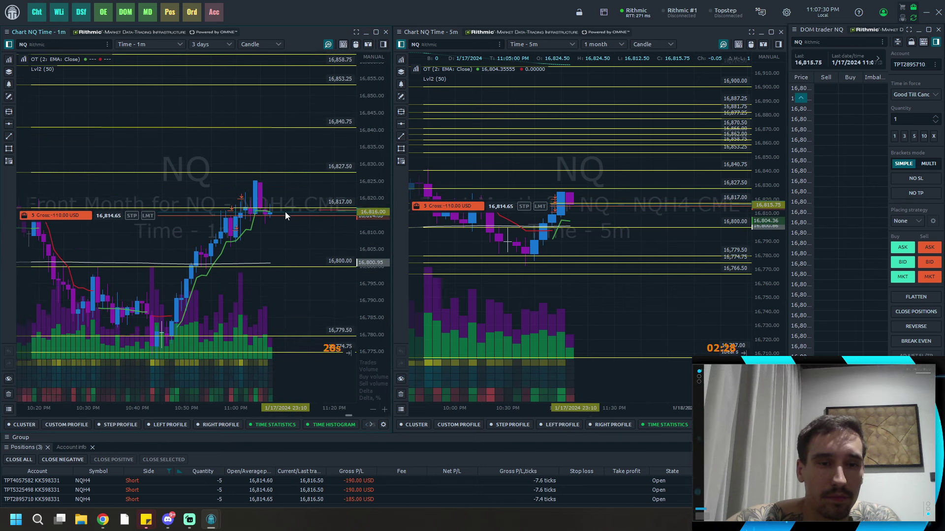
pyautogui.moveTo(279, 215); pyautogui.dragTo(283, 291)
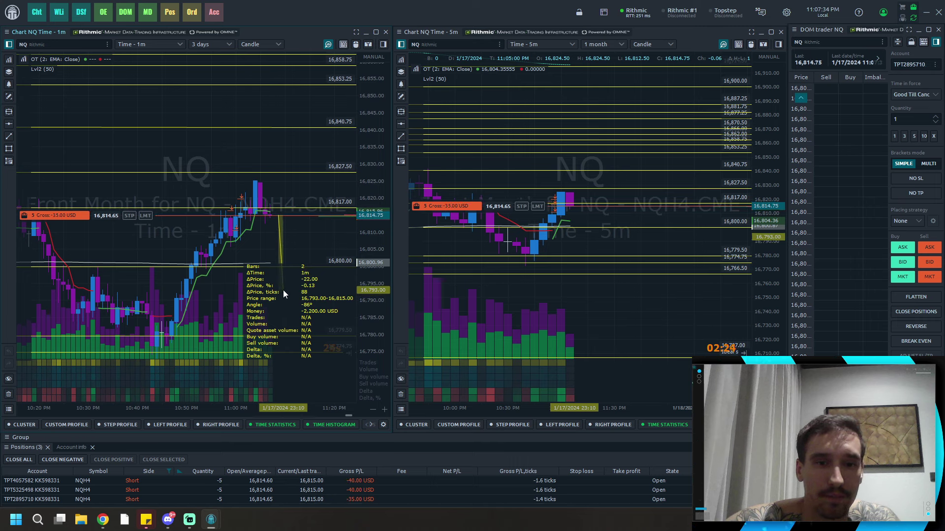
pyautogui.moveTo(283, 291); pyautogui.dragTo(282, 291)
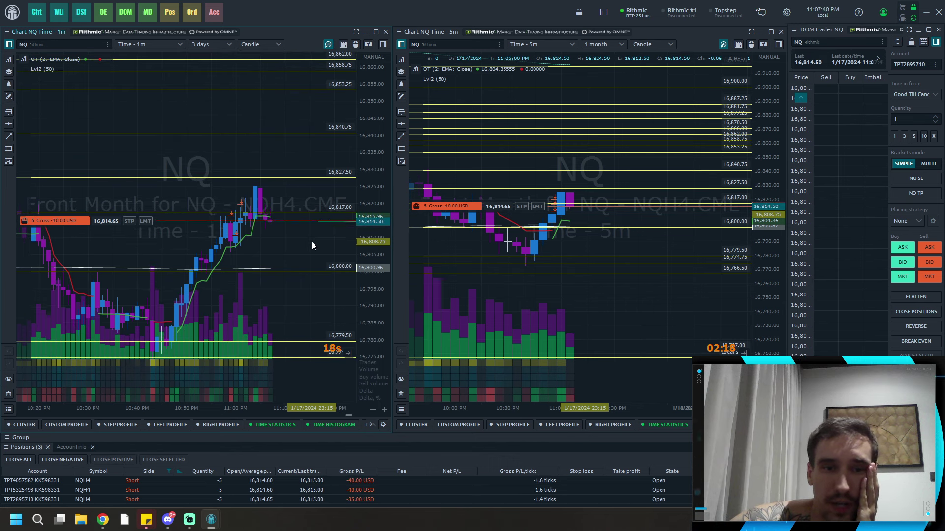
pyautogui.moveTo(312, 242); pyautogui.dragTo(308, 210)
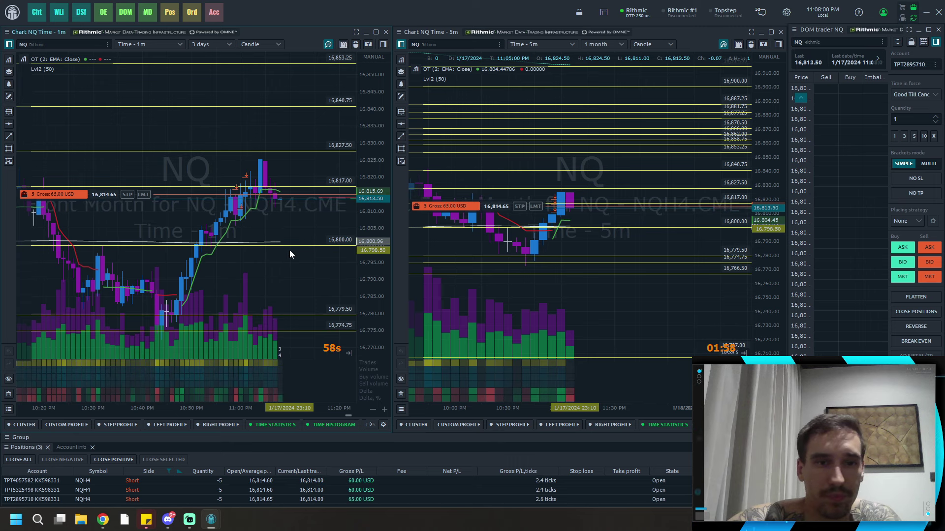
pyautogui.moveTo(294, 228)
pyautogui.mouseDown()
pyautogui.moveTo(293, 241)
pyautogui.moveTo(298, 224)
pyautogui.mouseUp()
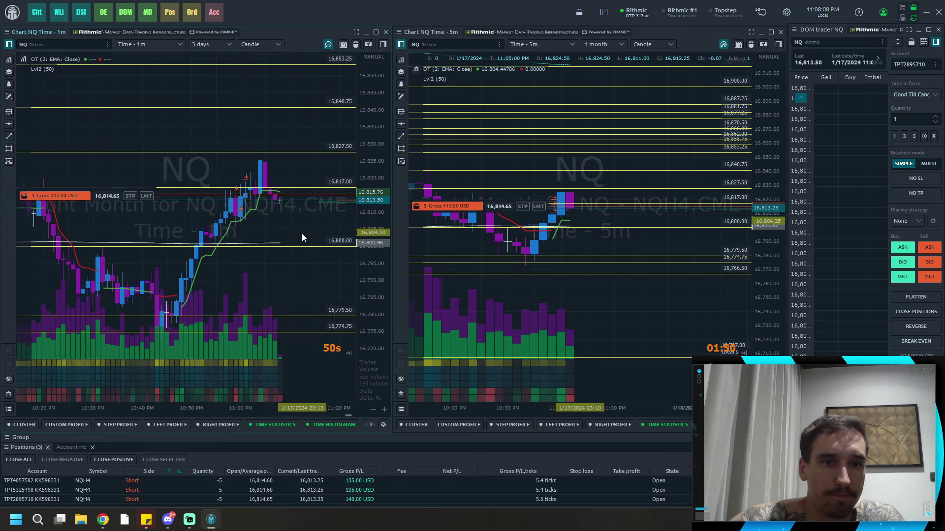
pyautogui.moveTo(303, 229); pyautogui.dragTo(300, 244)
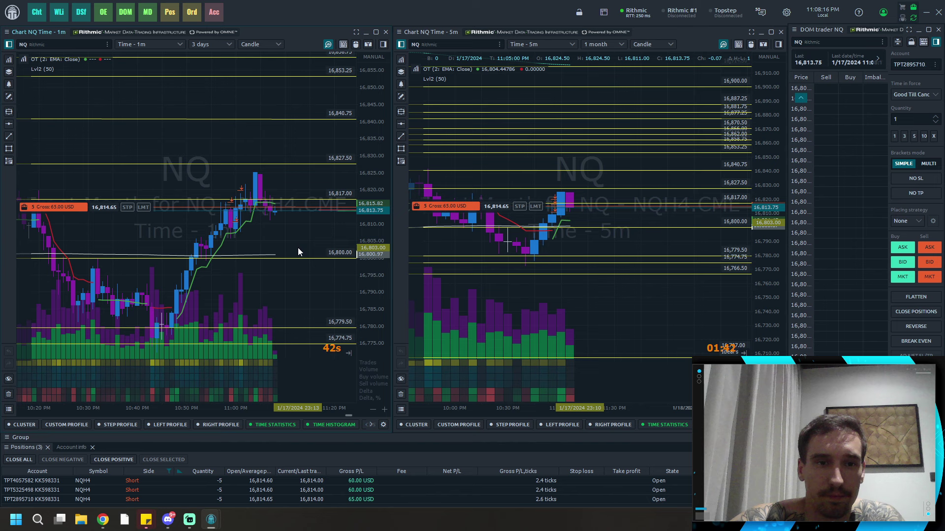
pyautogui.scroll(-2, 579, 242)
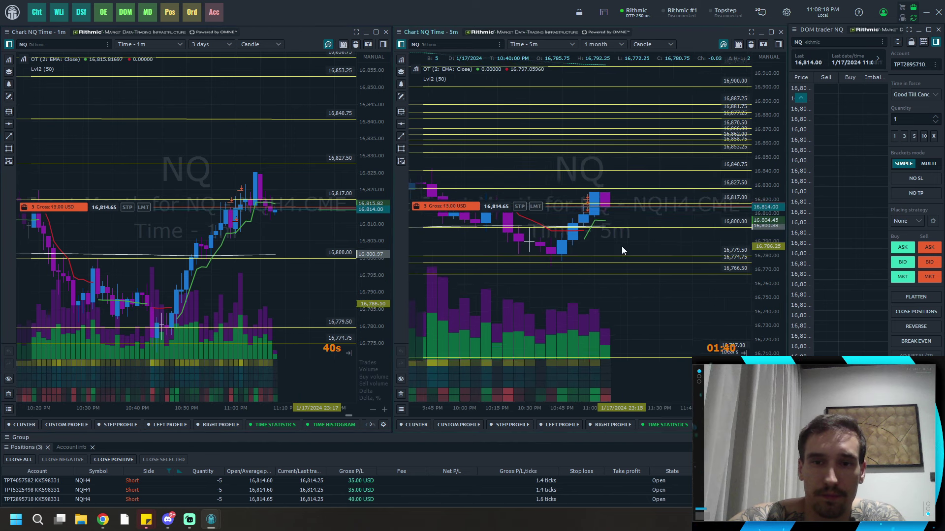
pyautogui.scroll(-2, 621, 246)
pyautogui.scroll(-1, 613, 256)
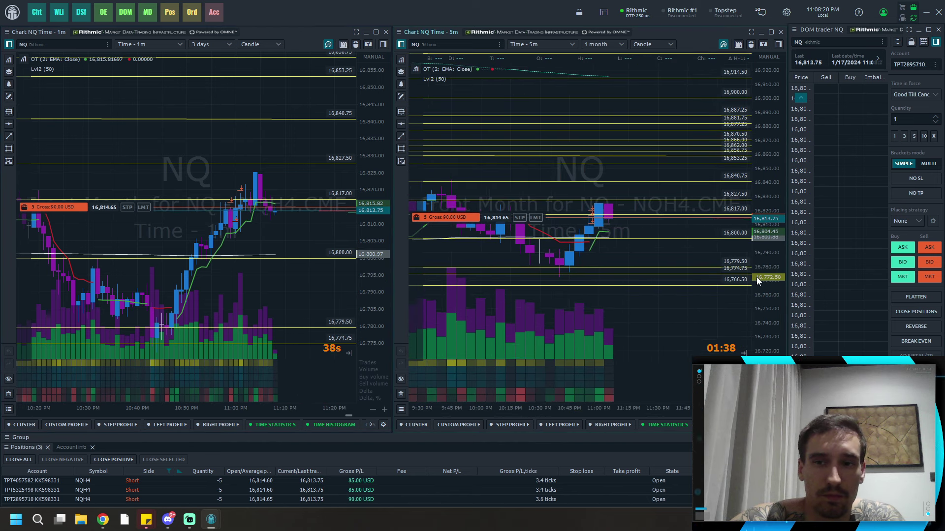
pyautogui.moveTo(756, 277); pyautogui.dragTo(738, 161)
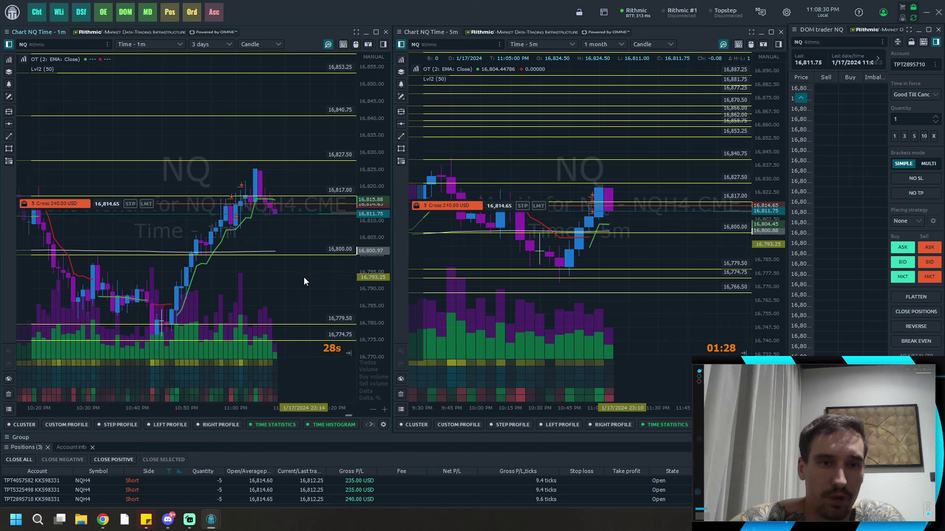
pyautogui.moveTo(304, 278); pyautogui.dragTo(304, 257)
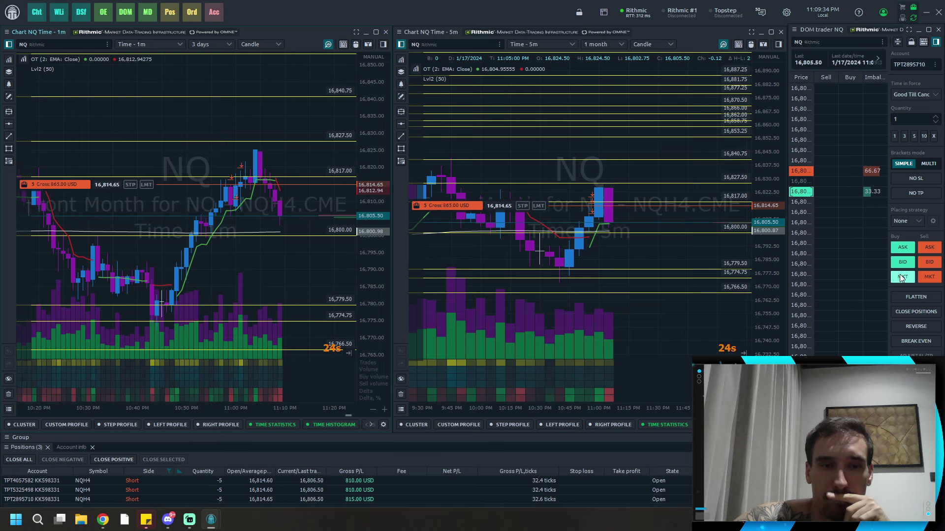
pyautogui.scroll(-2, 627, 238)
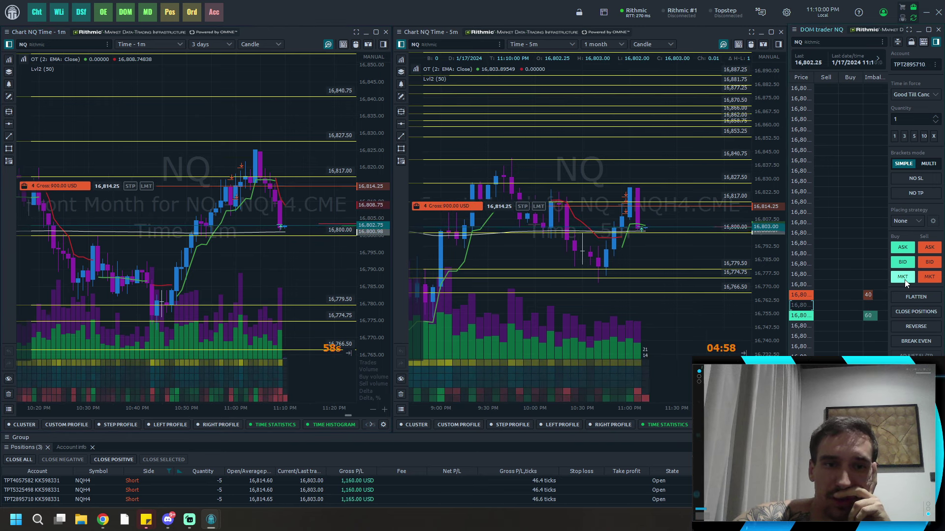
# Step: Buy back NQH4 at market to scale the shorts down to 3 contracts, and open Account info
pyautogui.click(904, 280)
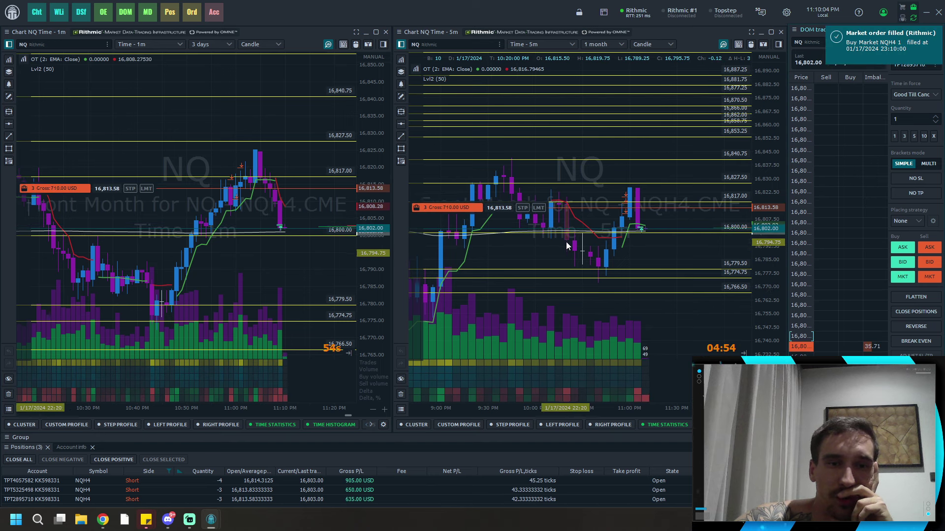
pyautogui.click(214, 12)
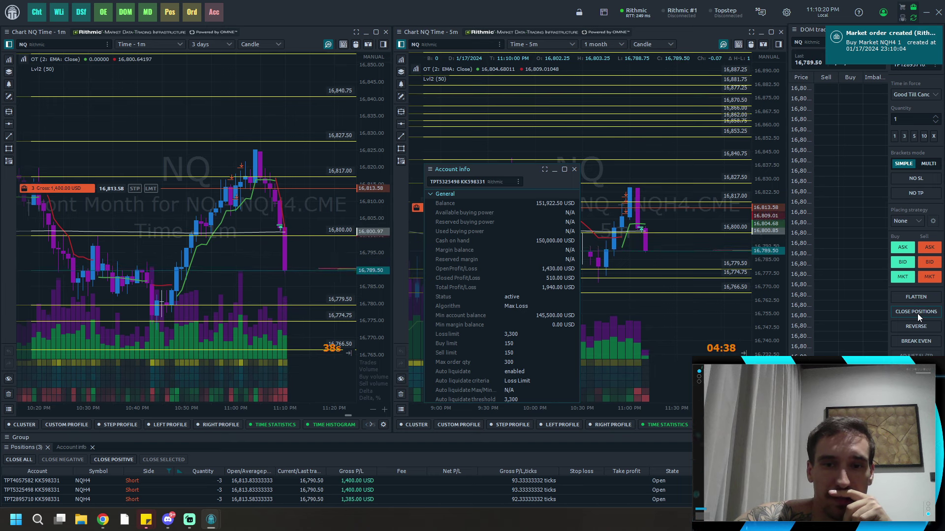
# Step: Close all NQH4 positions, review two other accounts in Account info, then close it
pyautogui.click(918, 314)
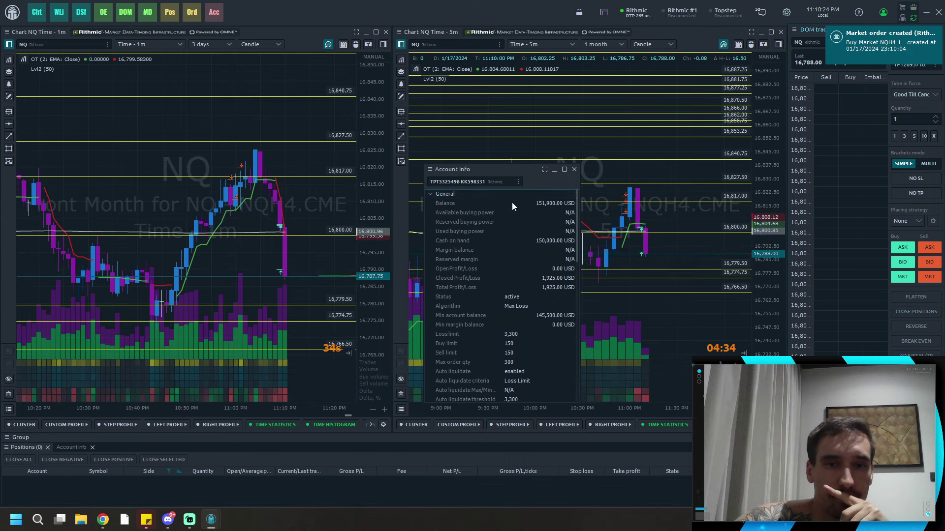
pyautogui.click(499, 185)
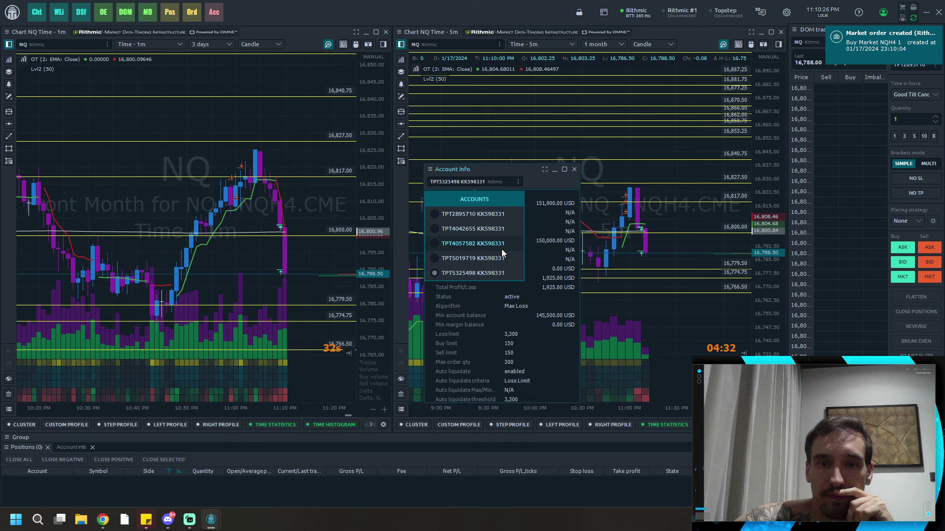
pyautogui.click(492, 246)
pyautogui.click(491, 185)
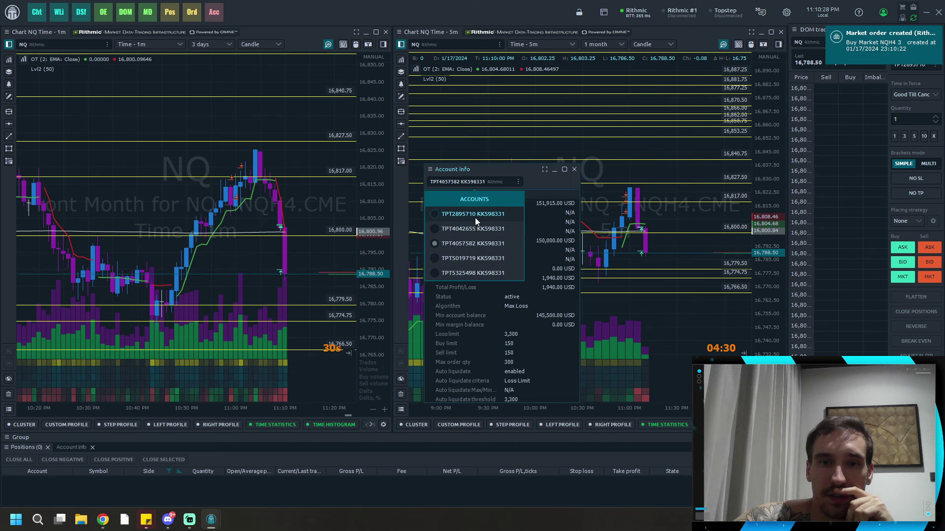
pyautogui.click(475, 218)
pyautogui.click(573, 169)
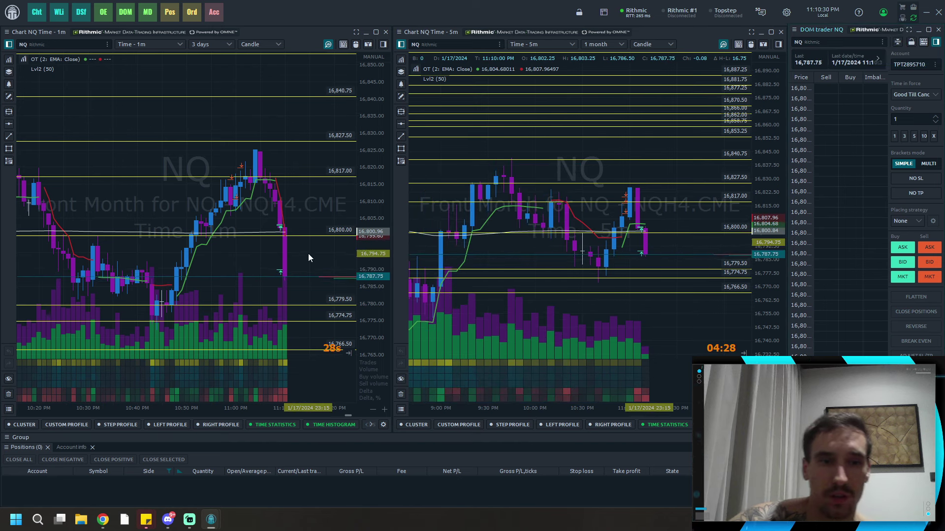
pyautogui.scroll(3, 307, 253)
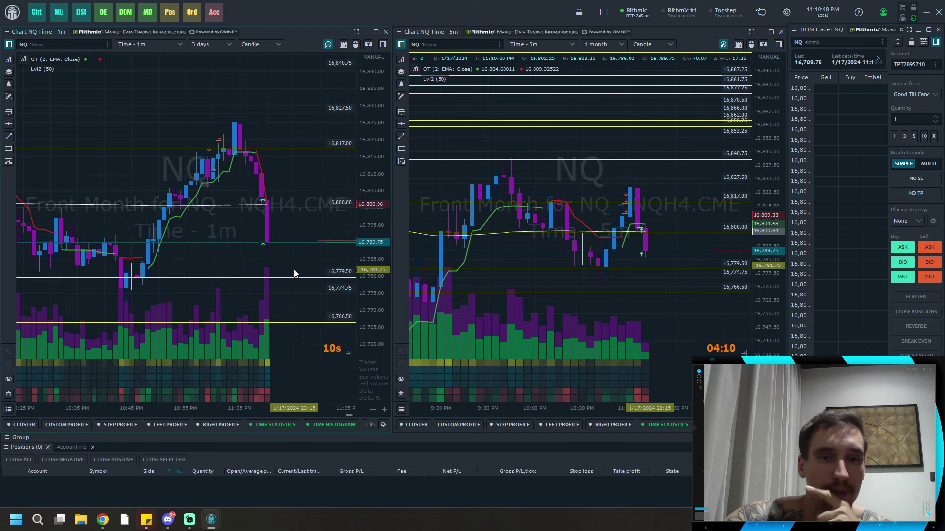
pyautogui.scroll(1, 295, 262)
pyautogui.scroll(-1, 293, 262)
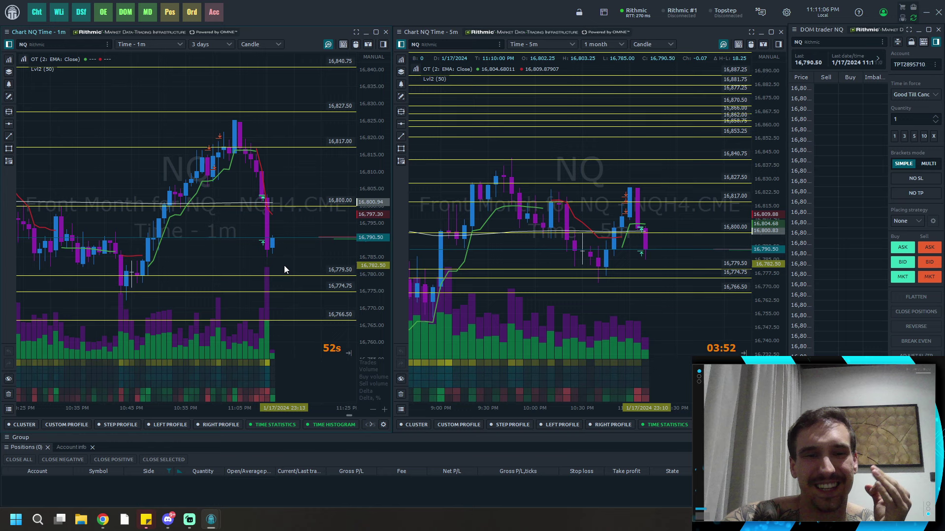
pyautogui.scroll(1, 287, 257)
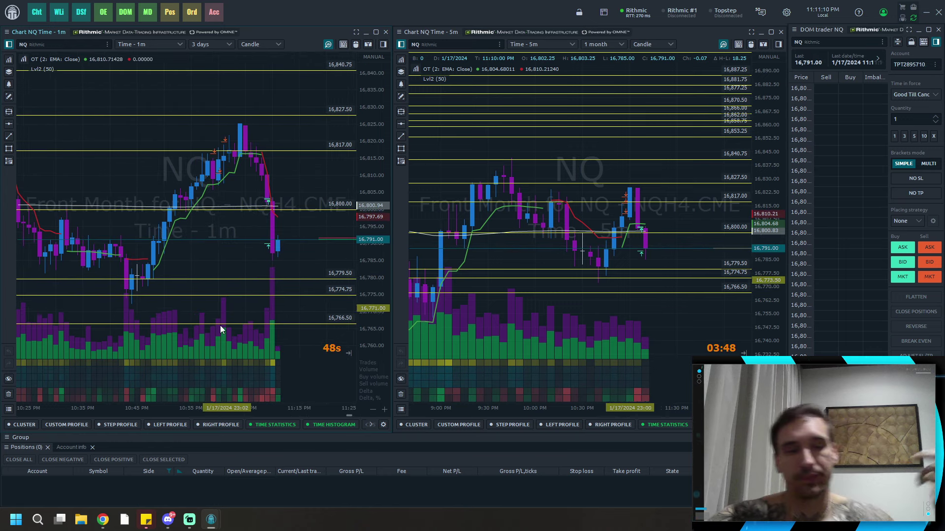
pyautogui.click(190, 519)
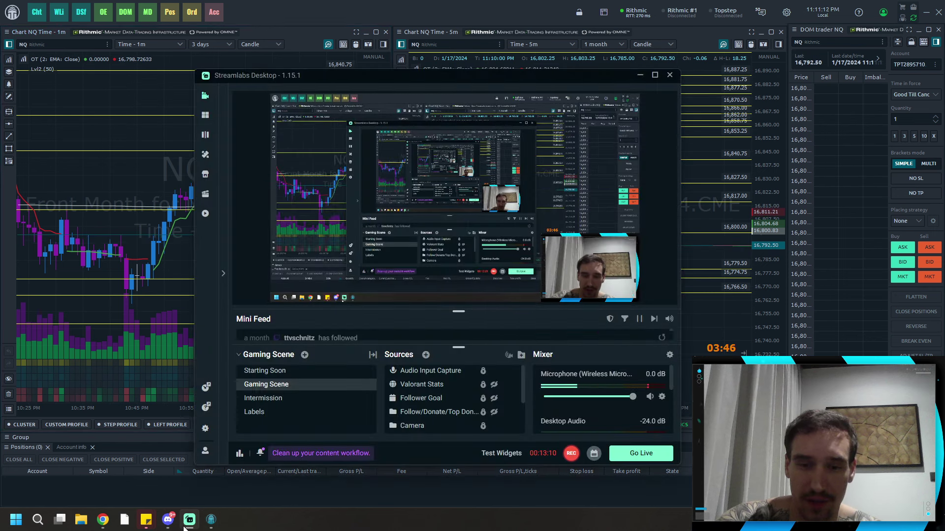
pyautogui.click(189, 520)
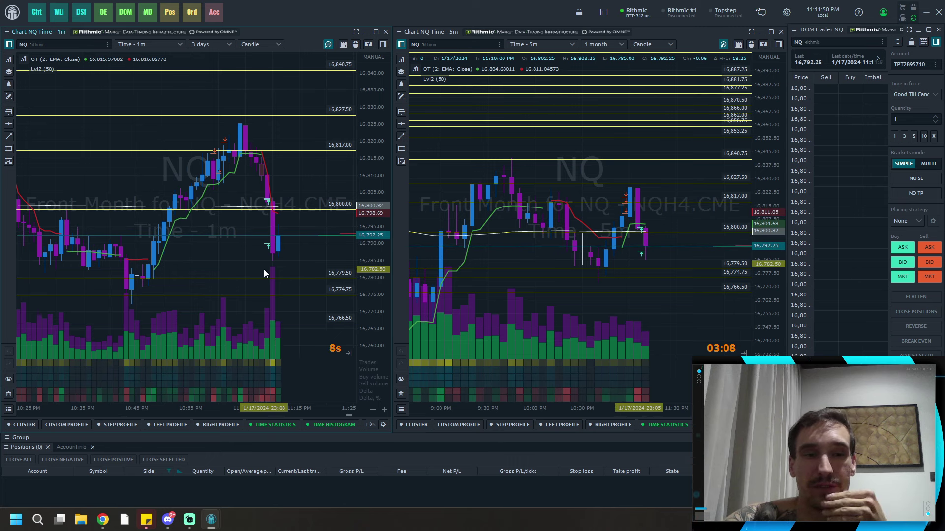
pyautogui.scroll(-2, 298, 233)
pyautogui.scroll(-1, 302, 221)
pyautogui.scroll(2, 304, 221)
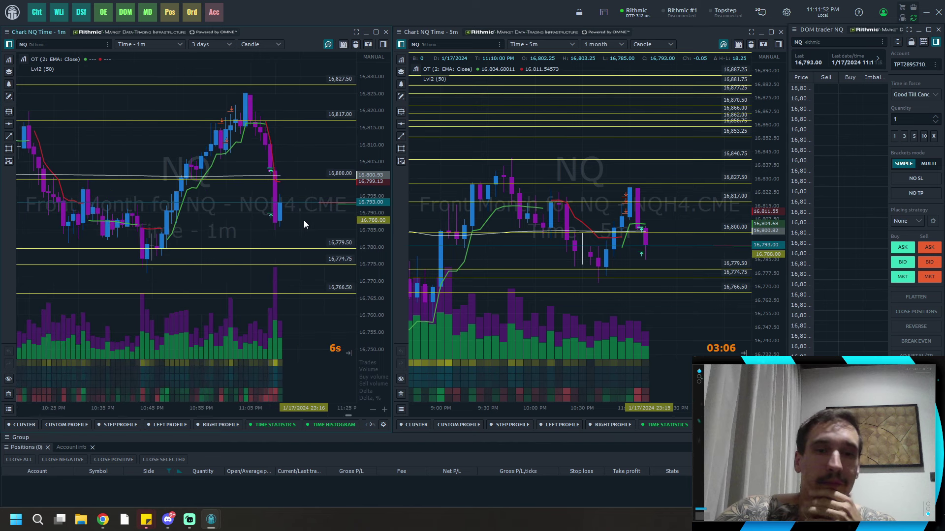
pyautogui.scroll(2, 304, 220)
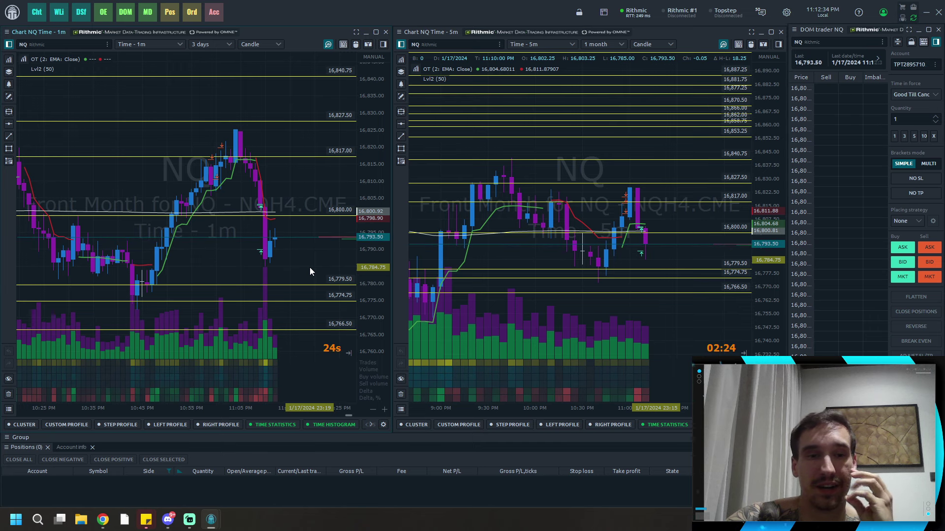
# Step: Pan the 1-minute chart, glance at Discord, then bring Streamlabs Desktop back to the front
pyautogui.moveTo(310, 267)
pyautogui.mouseDown()
pyautogui.moveTo(297, 241)
pyautogui.moveTo(294, 260)
pyautogui.mouseUp()
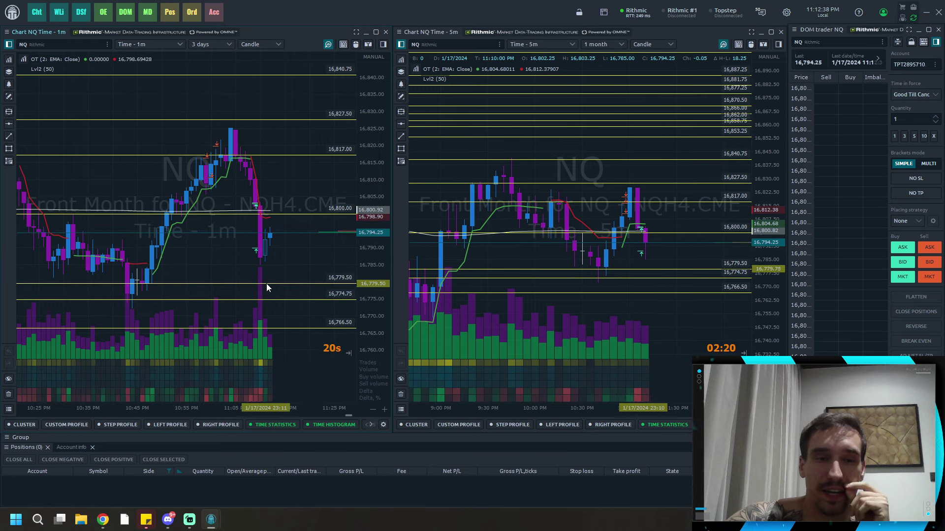
pyautogui.moveTo(267, 270); pyautogui.dragTo(283, 279)
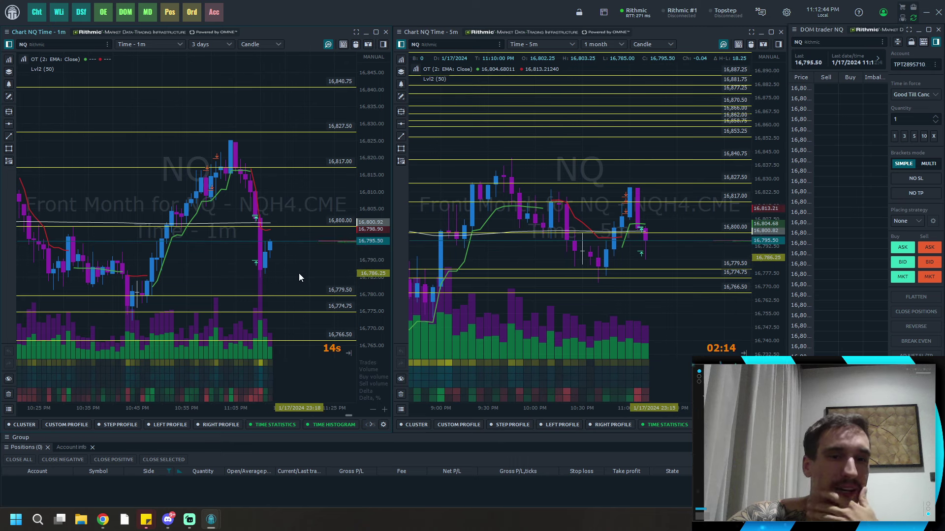
pyautogui.moveTo(297, 275)
pyautogui.mouseDown()
pyautogui.moveTo(294, 249)
pyautogui.moveTo(288, 267)
pyautogui.mouseUp()
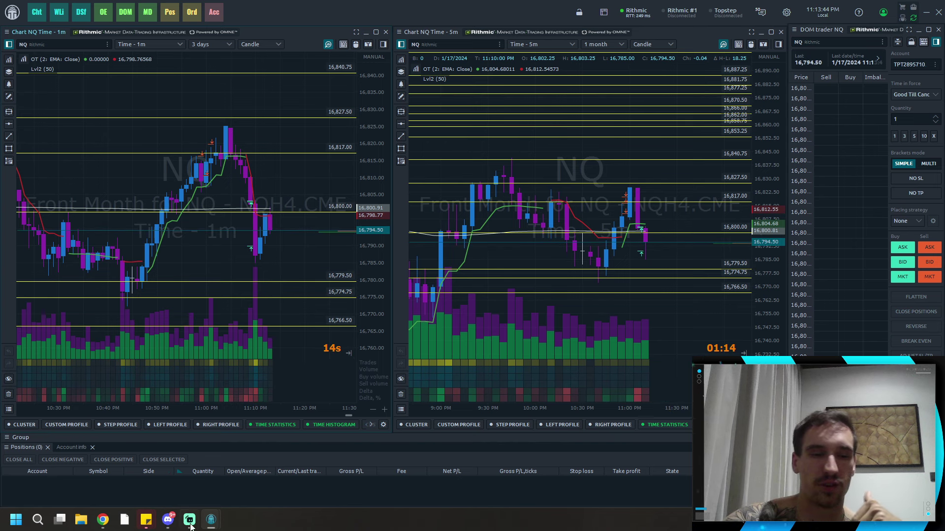
pyautogui.click(169, 521)
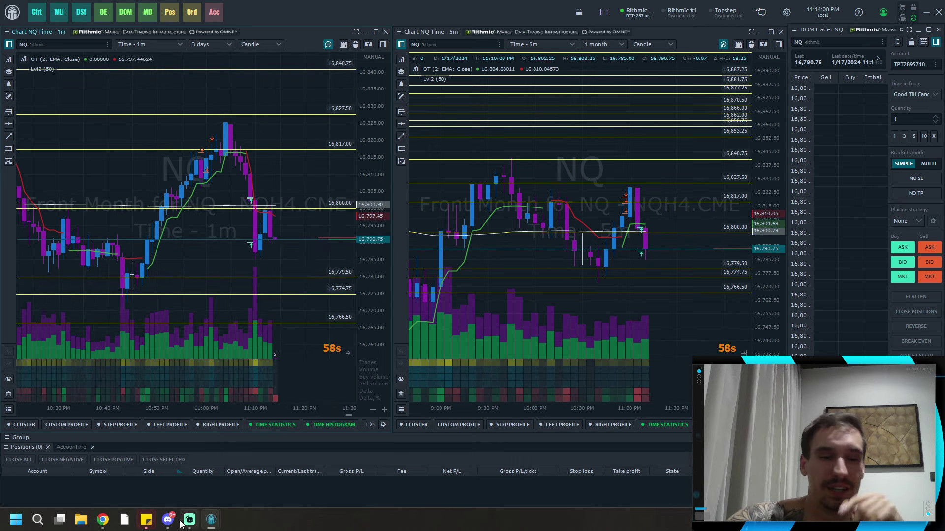
pyautogui.moveTo(189, 520)
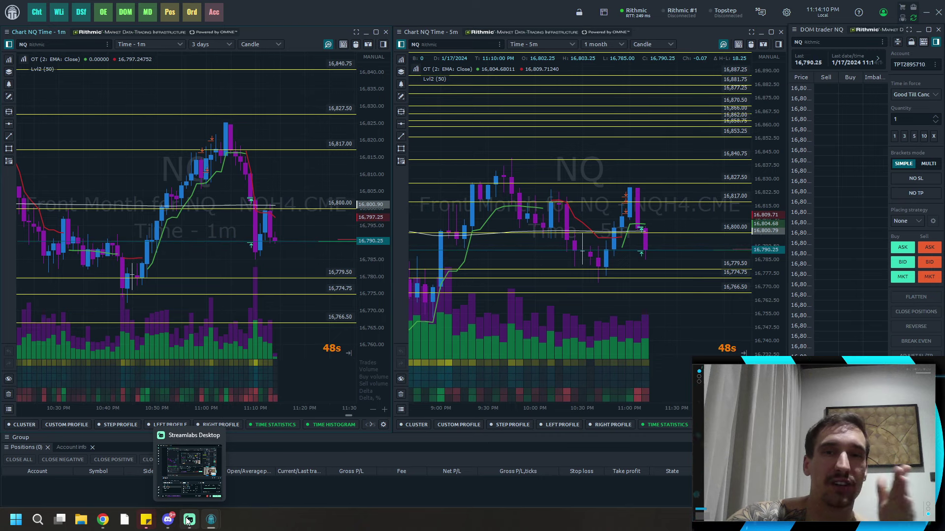
pyautogui.click(190, 520)
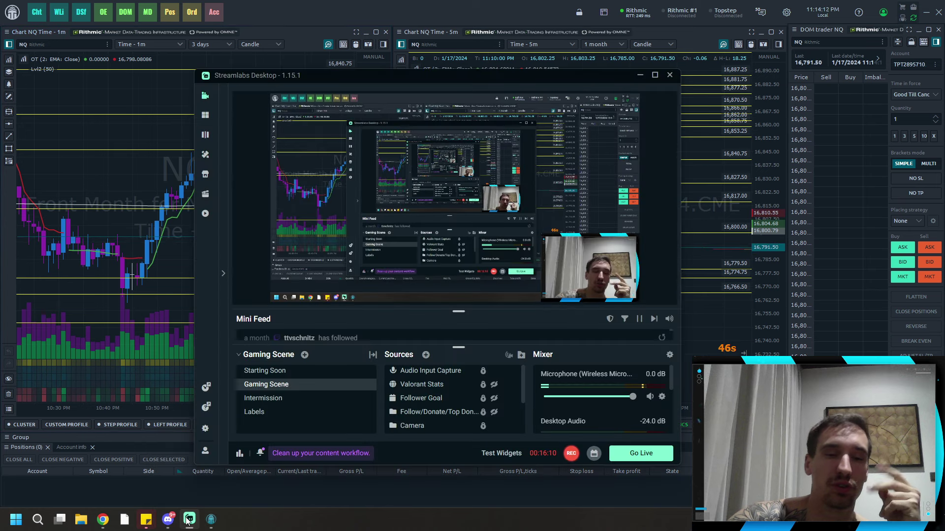